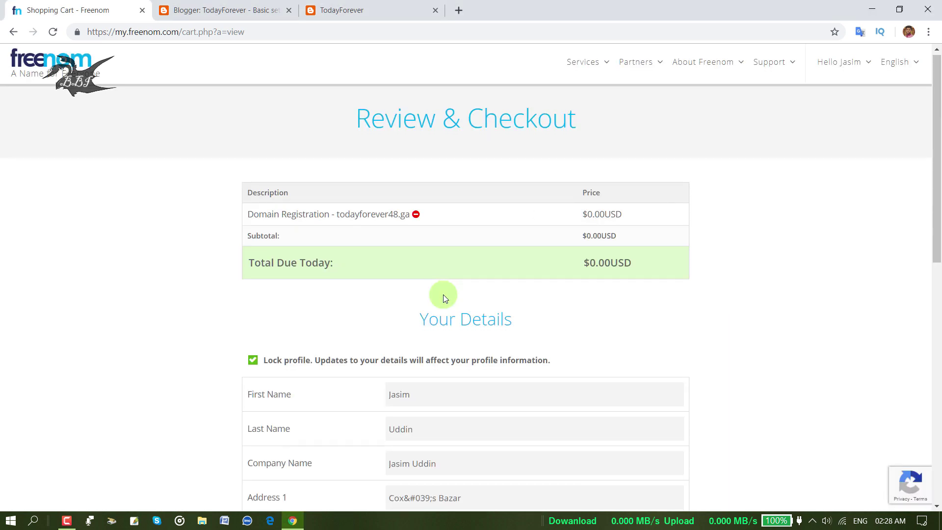
# - Review the order and contact details for todayforever48.ga, agree to the Terms & Conditions and complete the order
pyautogui.scroll(-2, 444, 297)
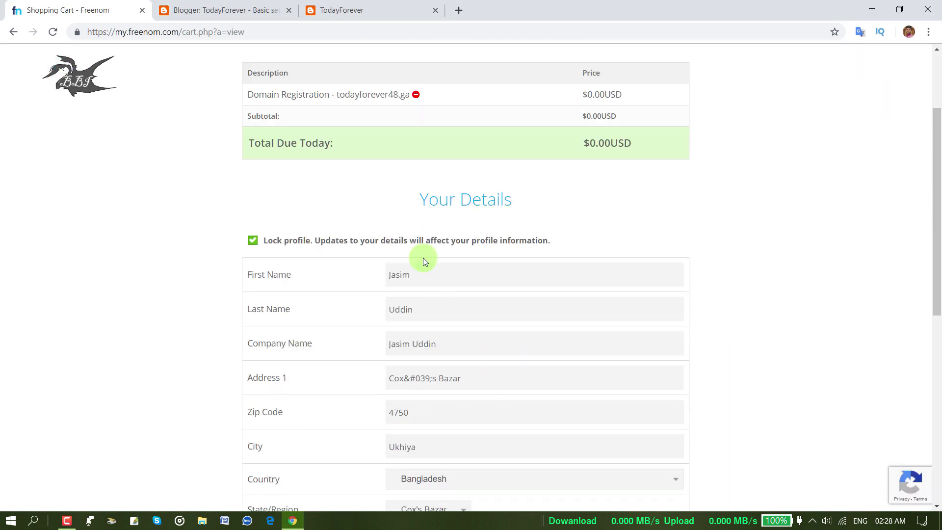
pyautogui.moveTo(422, 203); pyautogui.dragTo(514, 204)
pyautogui.scroll(-2, 373, 227)
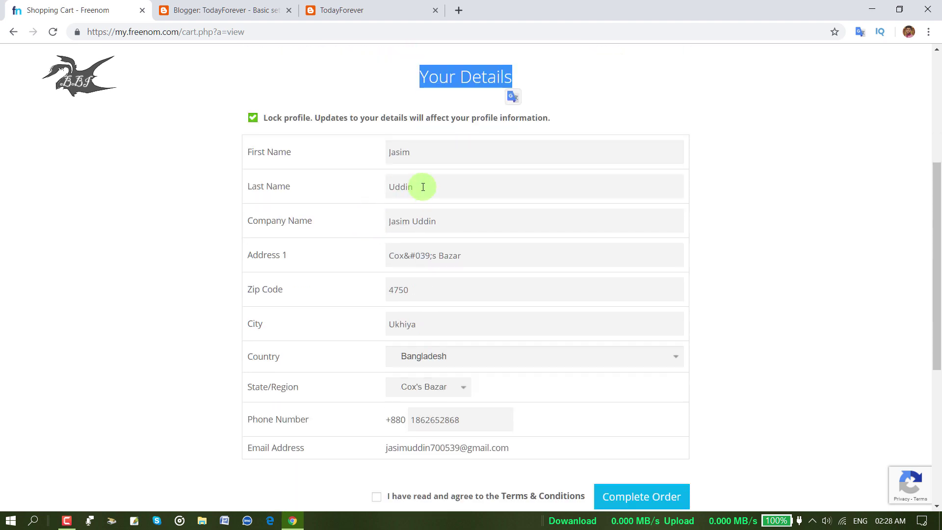
pyautogui.click(431, 155)
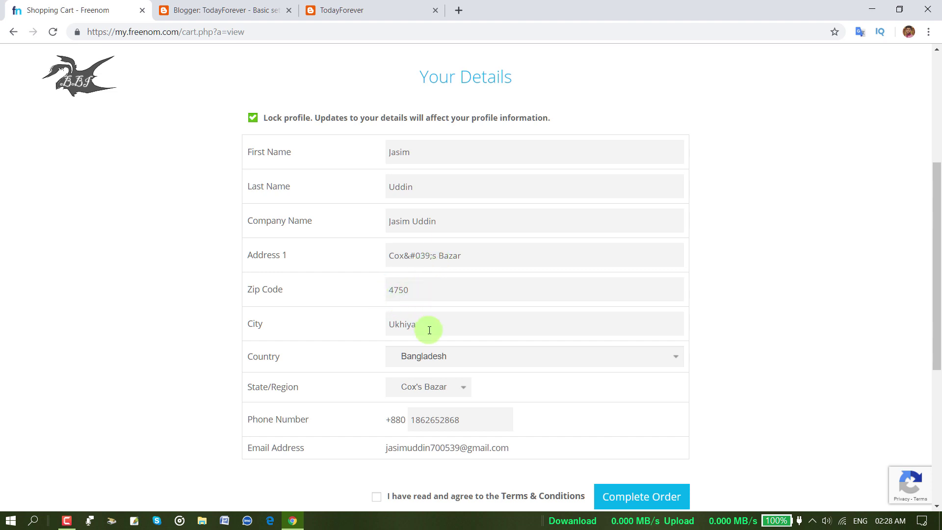
pyautogui.scroll(-2, 427, 326)
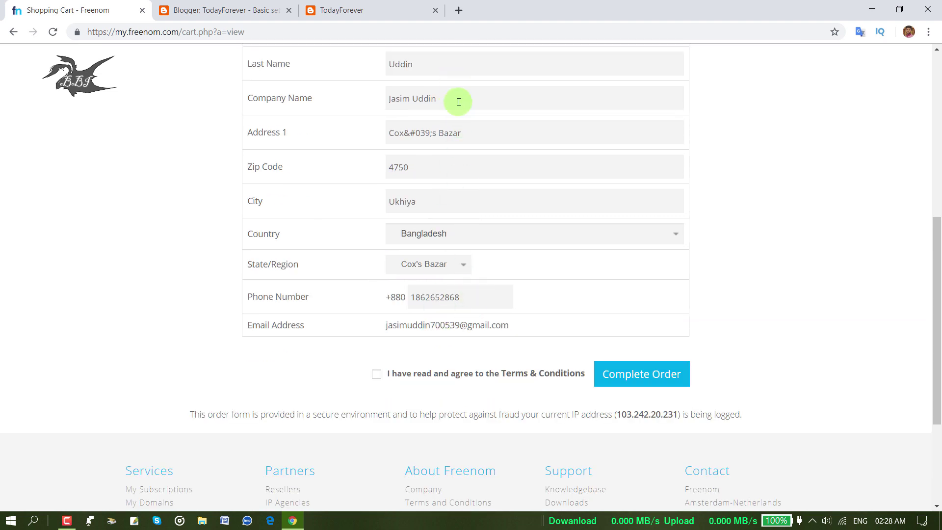
pyautogui.click(376, 375)
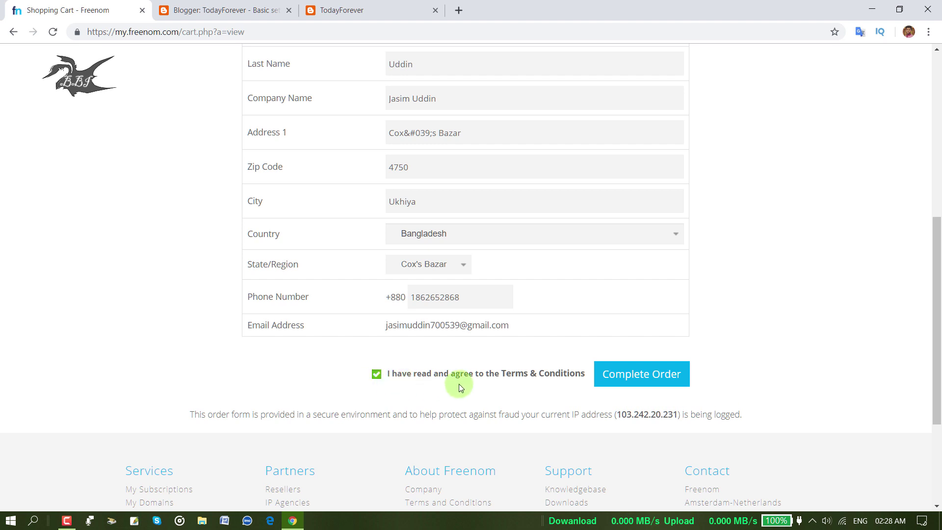
pyautogui.click(630, 376)
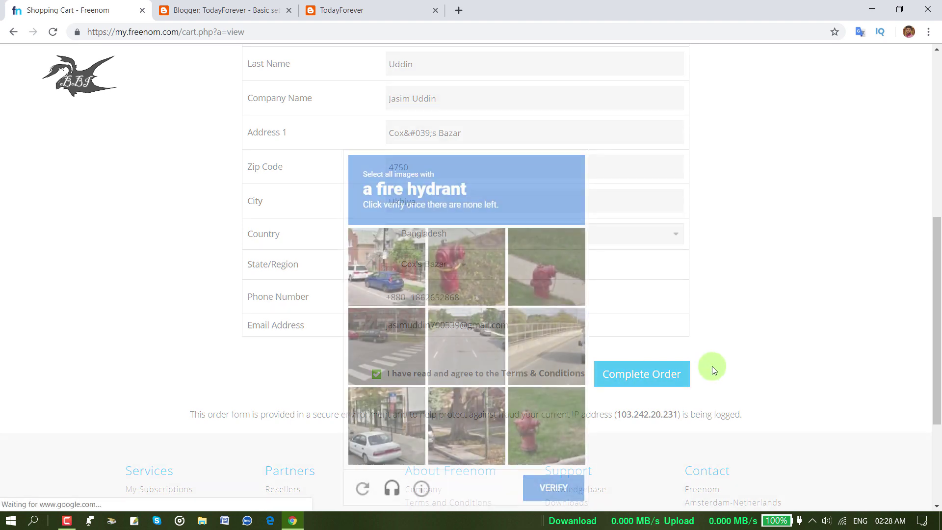
# - Solve the image challenge by selecting every picture with a fire hydrant and submit it
pyautogui.scroll(-3, 487, 366)
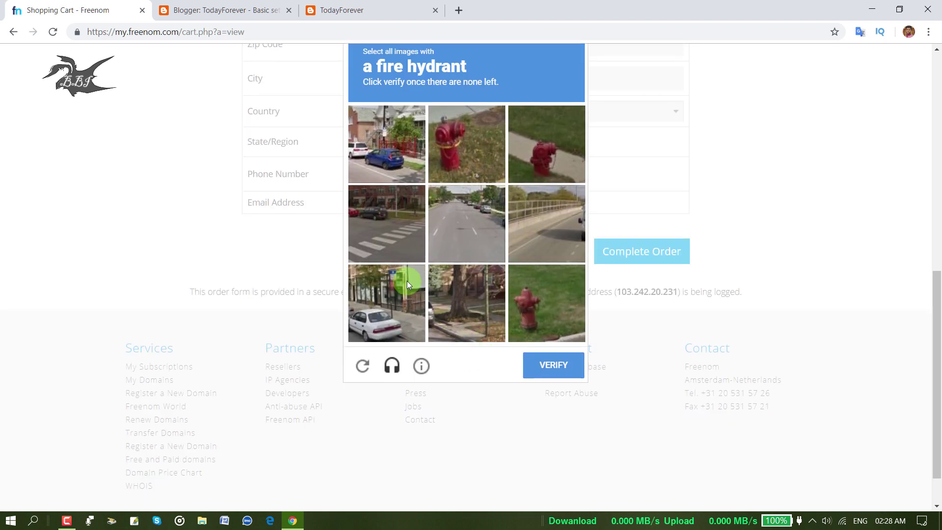
pyautogui.click(469, 143)
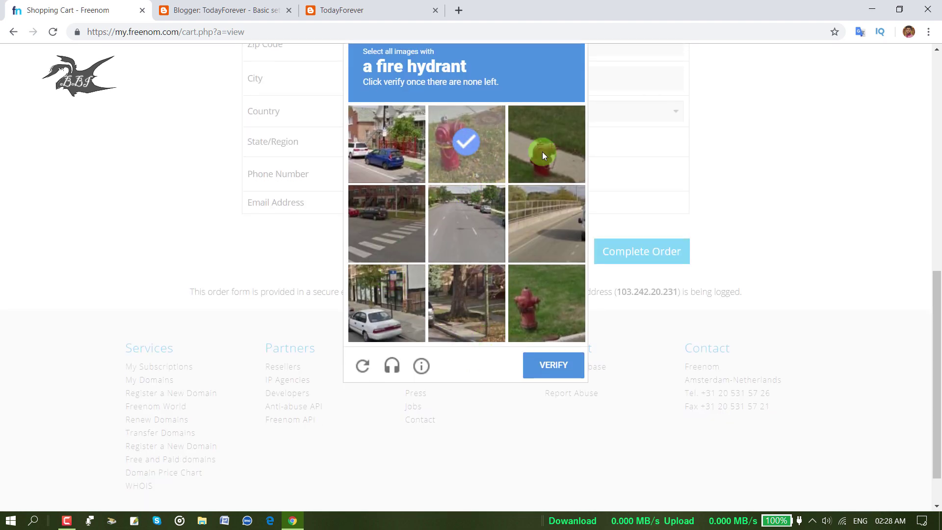
pyautogui.click(543, 152)
pyautogui.click(540, 334)
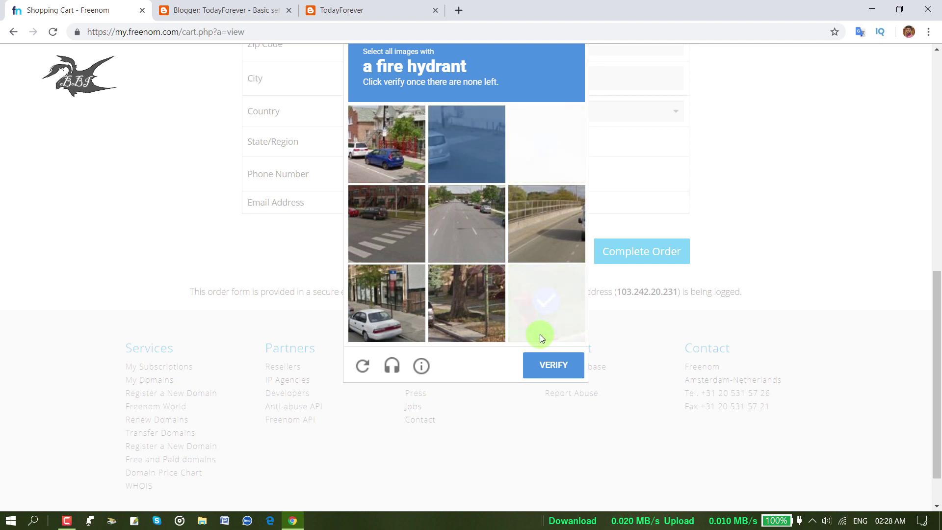
pyautogui.click(541, 334)
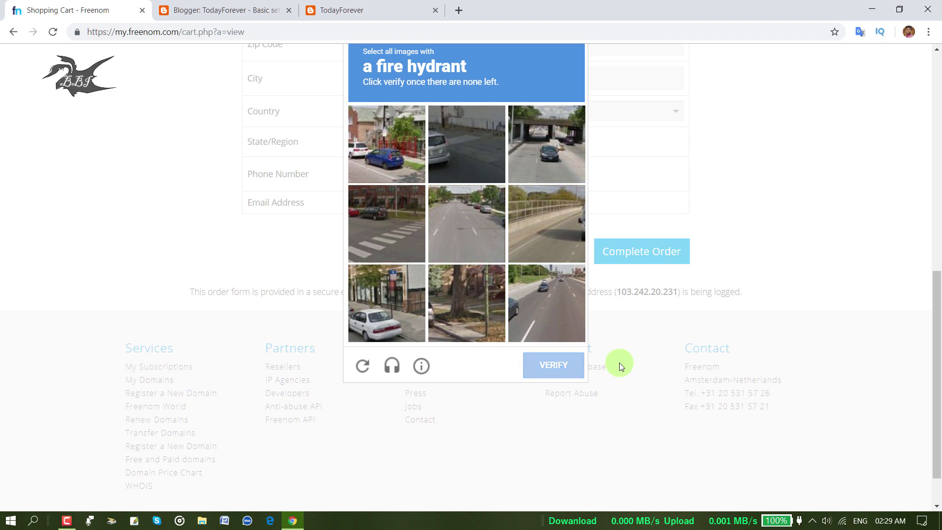
# - Go from the order confirmation to the client area and open the list of registered domains
pyautogui.moveTo(355, 129); pyautogui.dragTo(608, 125)
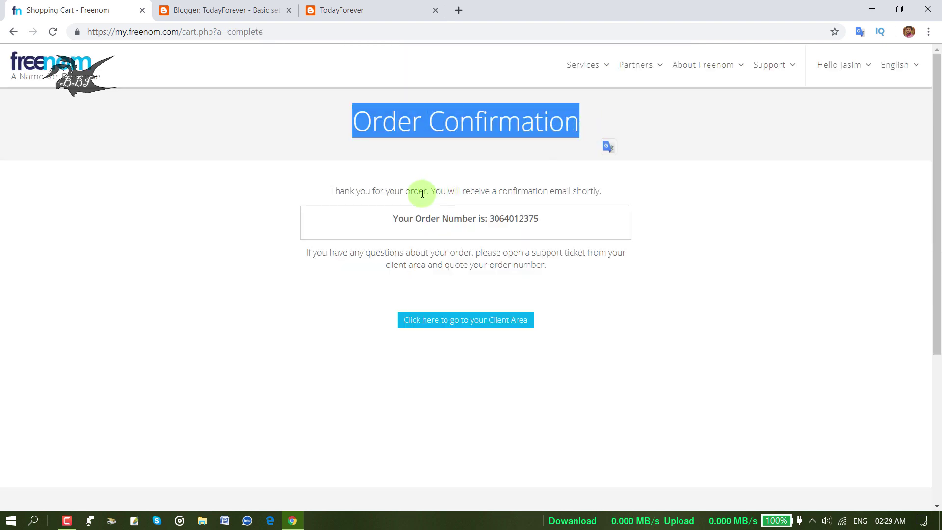
pyautogui.moveTo(334, 192); pyautogui.dragTo(604, 196)
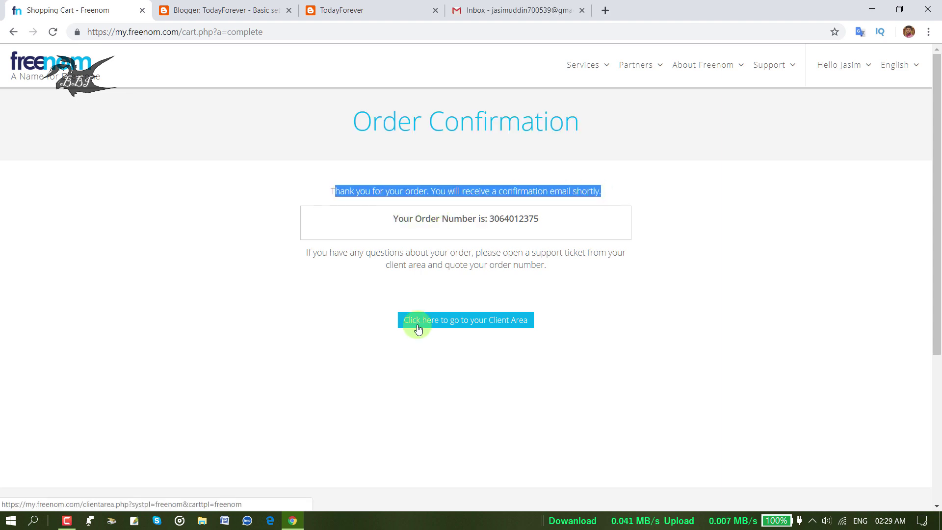
pyautogui.click(457, 328)
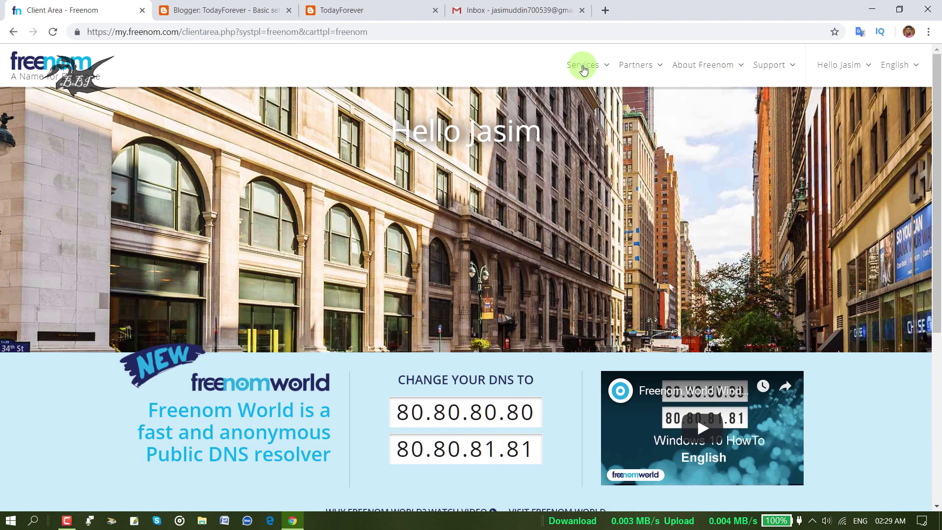
pyautogui.click(584, 69)
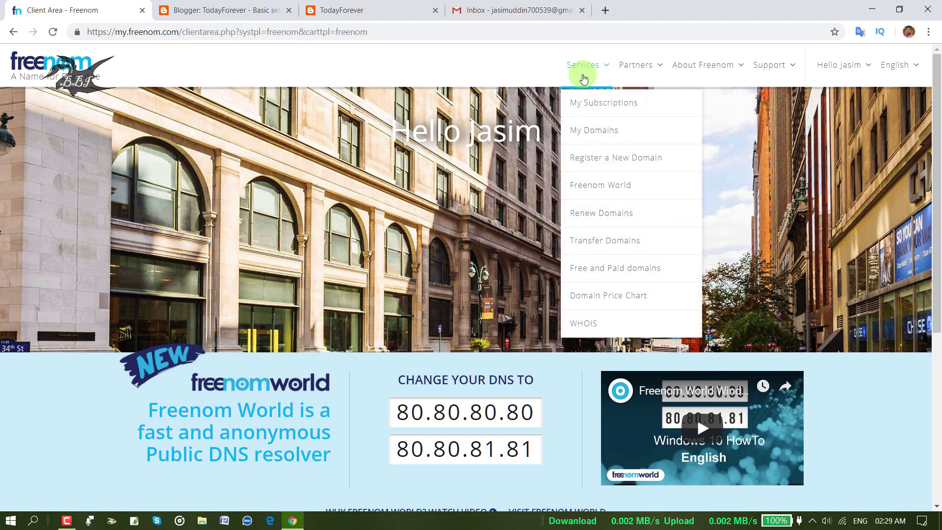
pyautogui.click(610, 143)
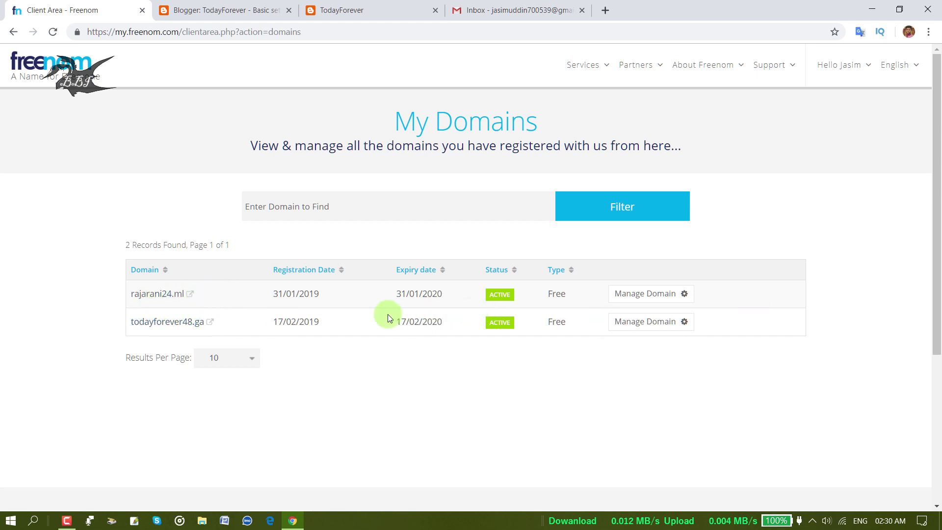
pyautogui.click(479, 324)
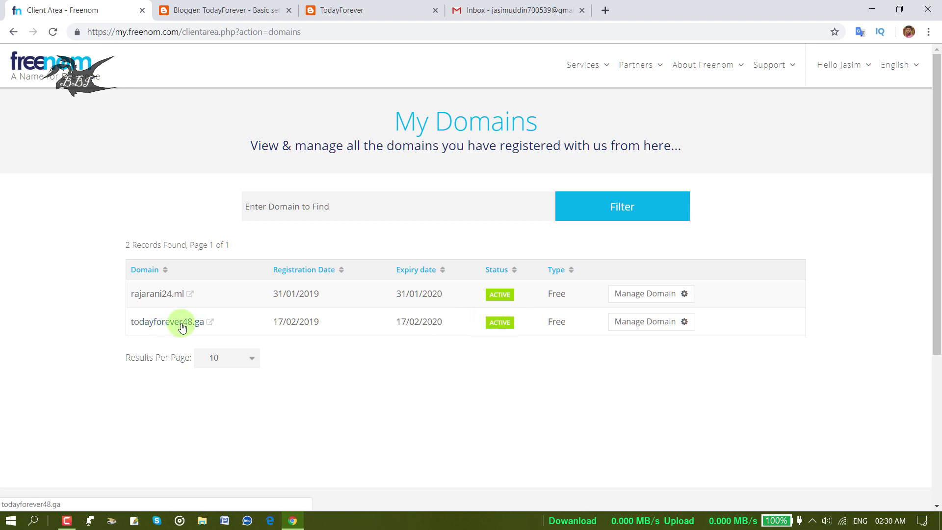
# - Examine the blog's current address in the Blogger basic settings and on the live TodayForever blog
pyautogui.click(221, 11)
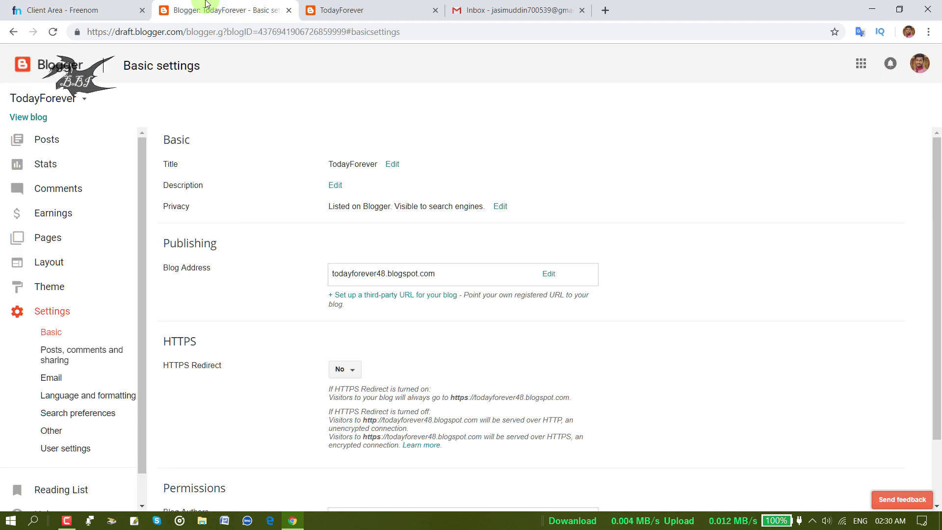
pyautogui.click(339, 10)
pyautogui.doubleClick(144, 32)
pyautogui.click(237, 32)
pyautogui.click(187, 11)
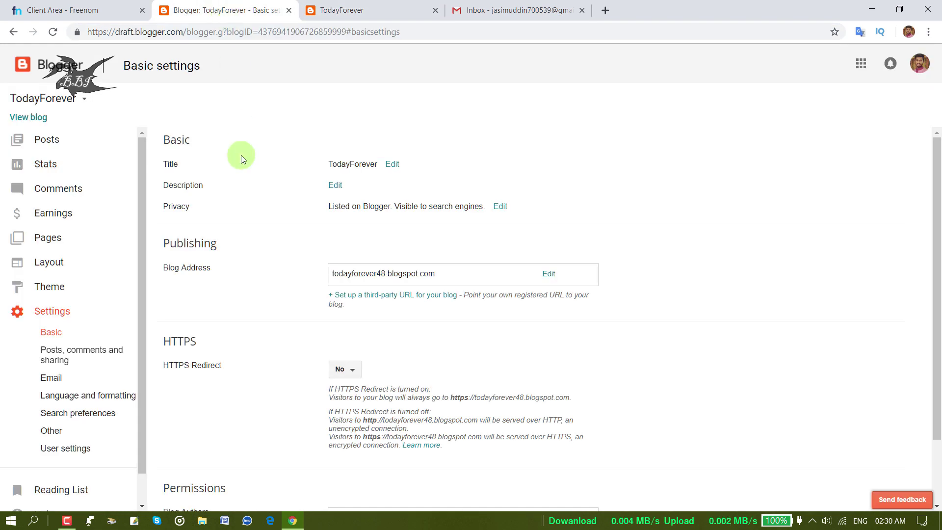
pyautogui.hotkey('ctrl', 'pageup')
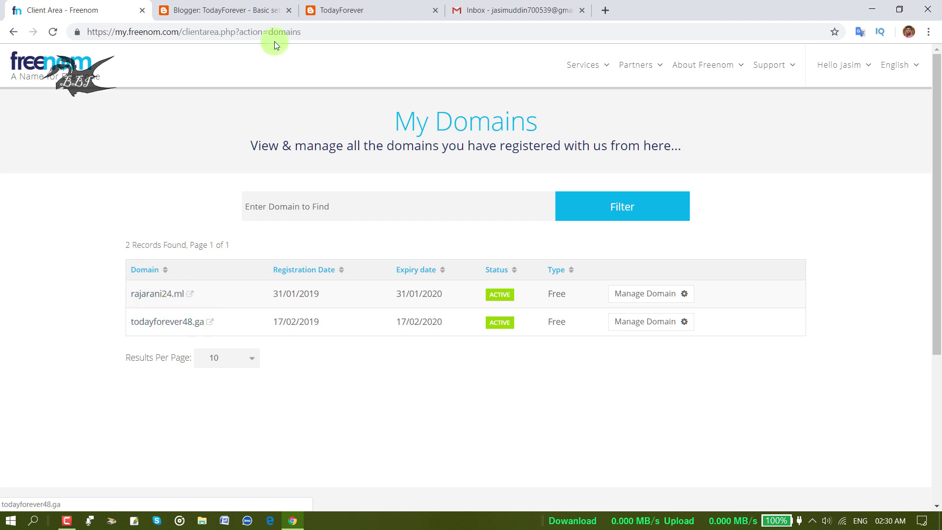
pyautogui.click(252, 5)
pyautogui.click(342, 9)
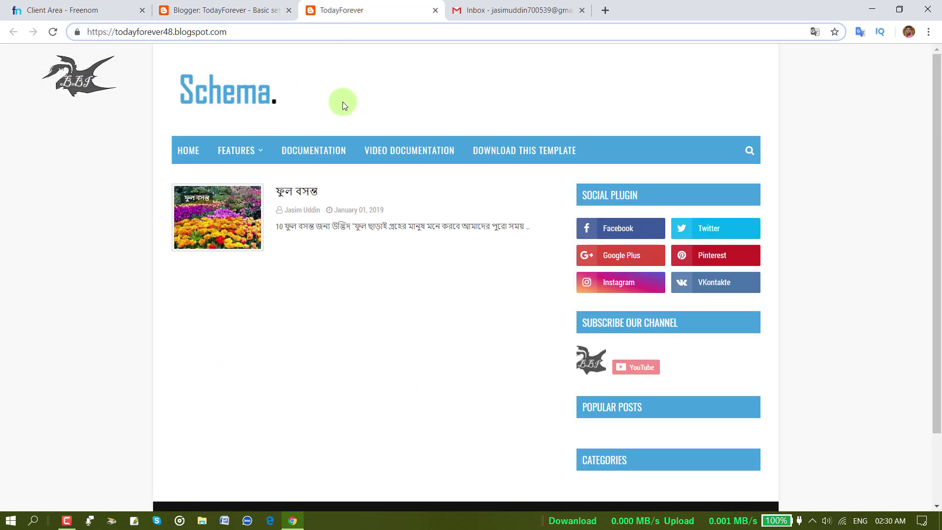
pyautogui.scroll(-1, 299, 104)
pyautogui.scroll(-2, 298, 105)
pyautogui.scroll(2, 301, 47)
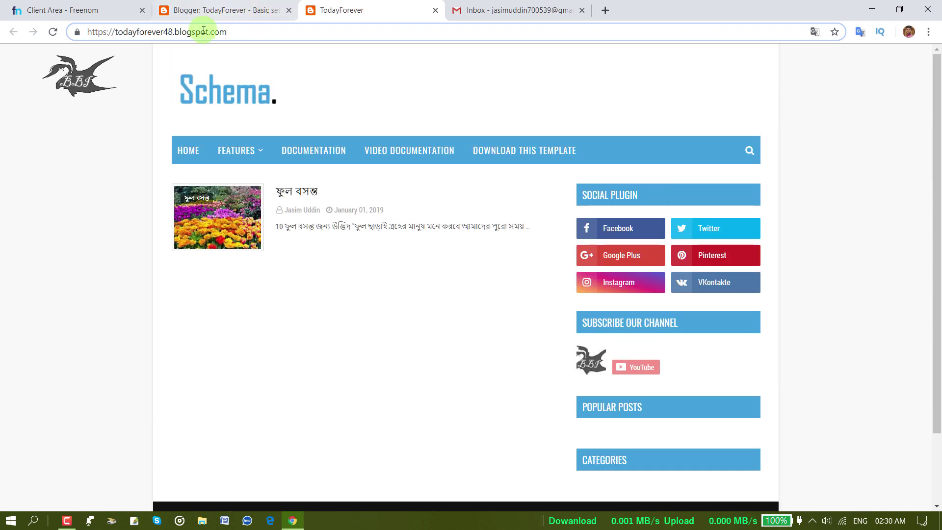
# - In the Blogger basic settings, start setting up a third-party URL for the blog address
pyautogui.click(205, 11)
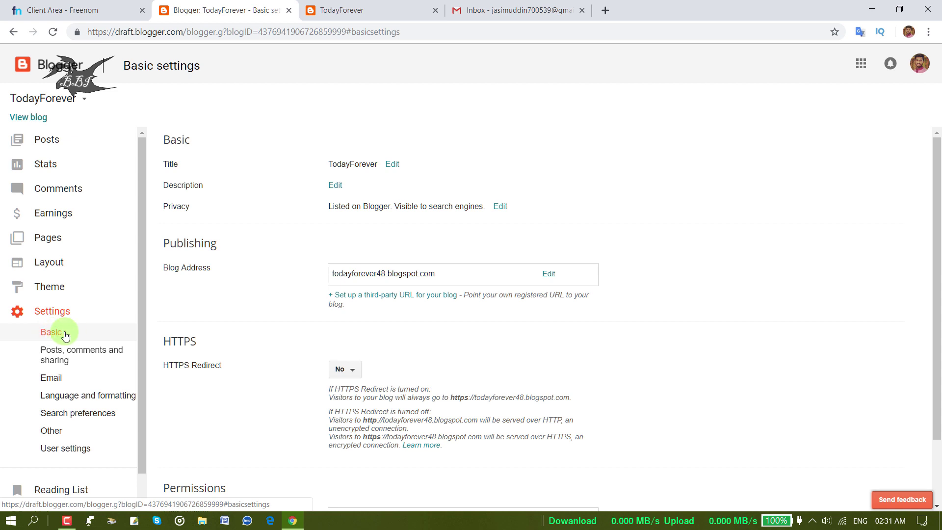
pyautogui.scroll(-2, 402, 276)
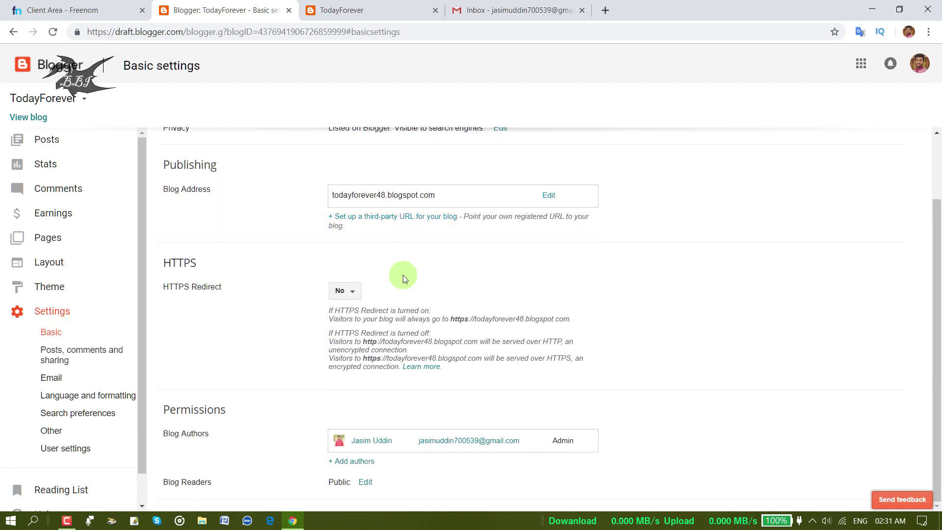
pyautogui.scroll(2, 402, 276)
pyautogui.scroll(-2, 401, 275)
pyautogui.scroll(2, 399, 273)
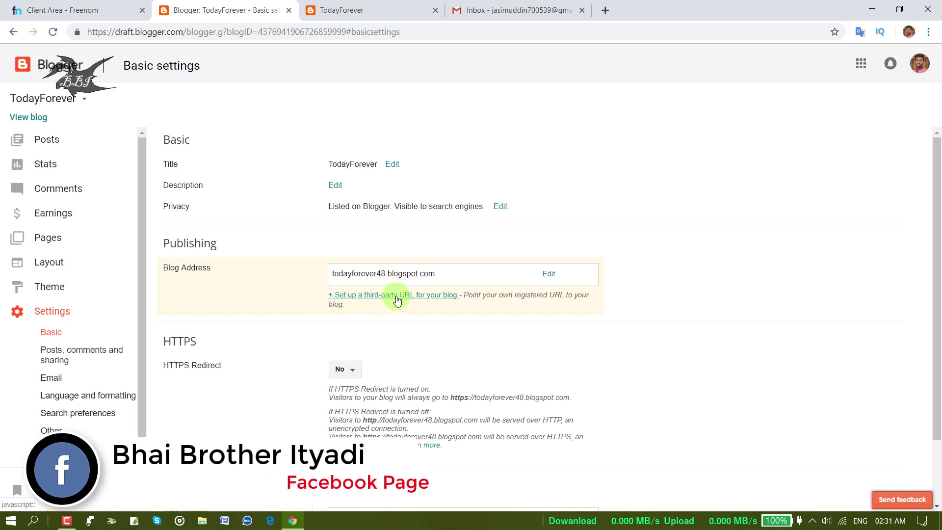
pyautogui.click(412, 300)
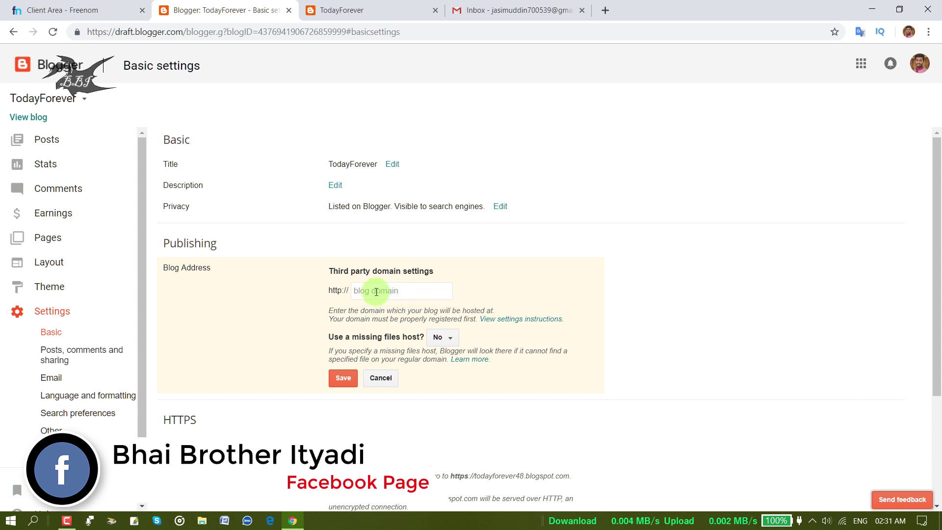
pyautogui.moveTo(330, 273); pyautogui.dragTo(450, 273)
pyautogui.click(414, 280)
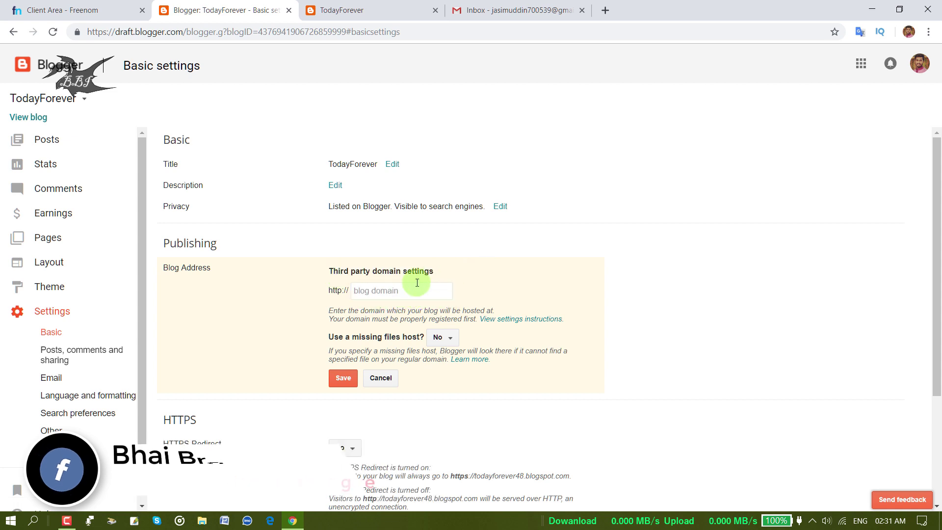
pyautogui.click(372, 293)
# - Switch to Freenom, open the management page of todayforever48.ga and copy its domain name
pyautogui.click(21, 13)
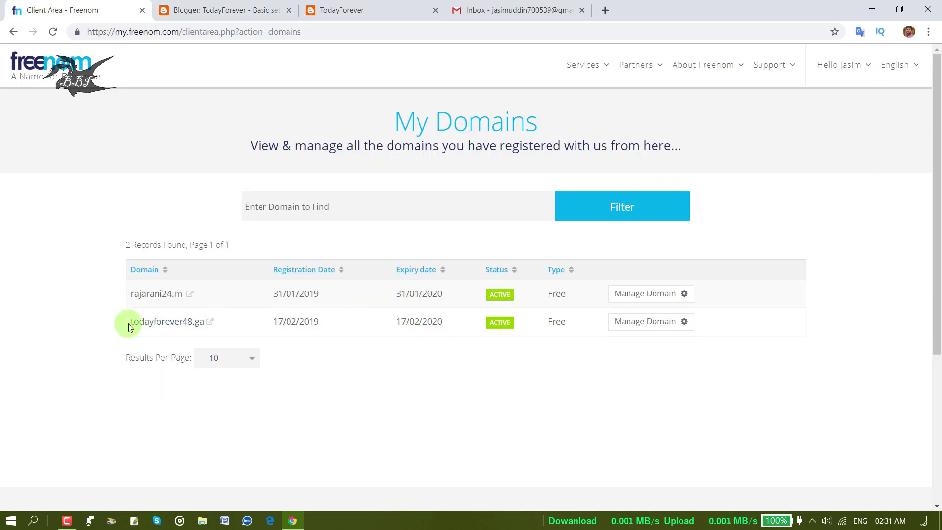
pyautogui.click(642, 325)
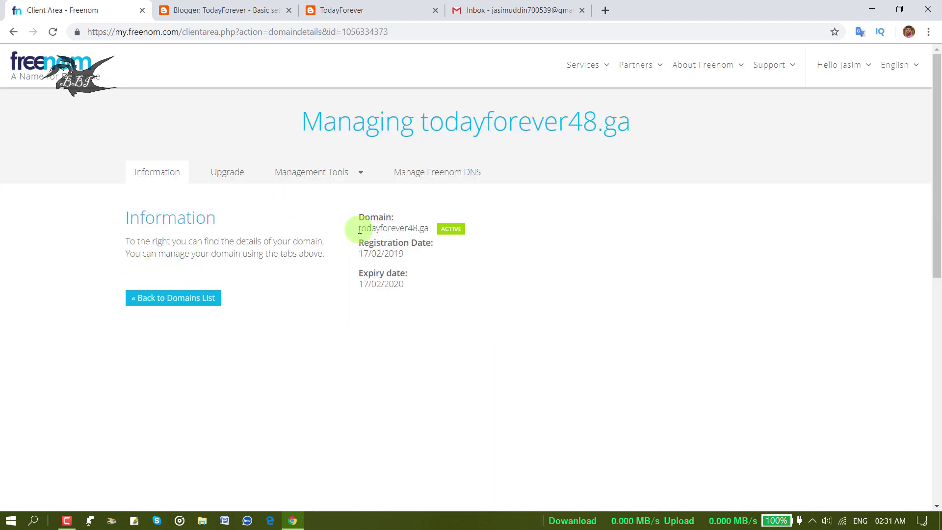
pyautogui.moveTo(367, 229); pyautogui.dragTo(428, 231)
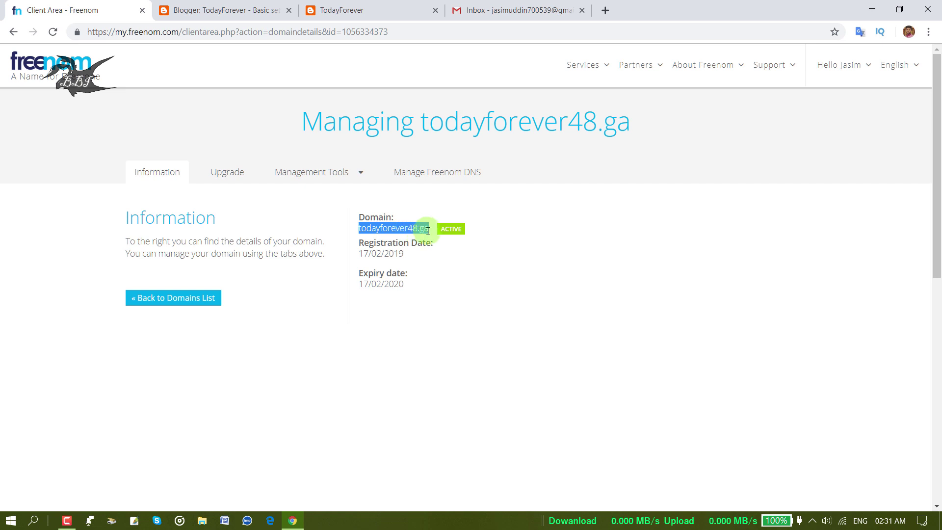
pyautogui.rightClick(407, 228)
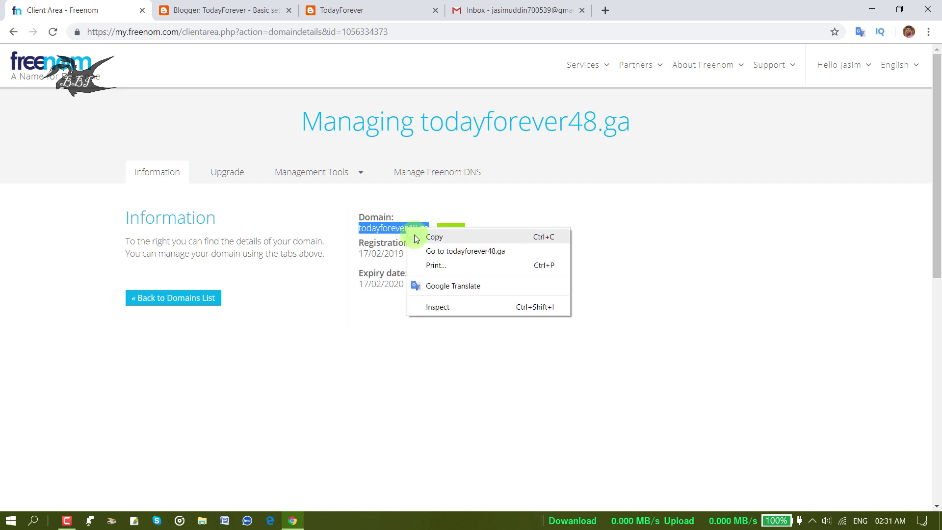
pyautogui.click(414, 235)
pyautogui.click(337, 9)
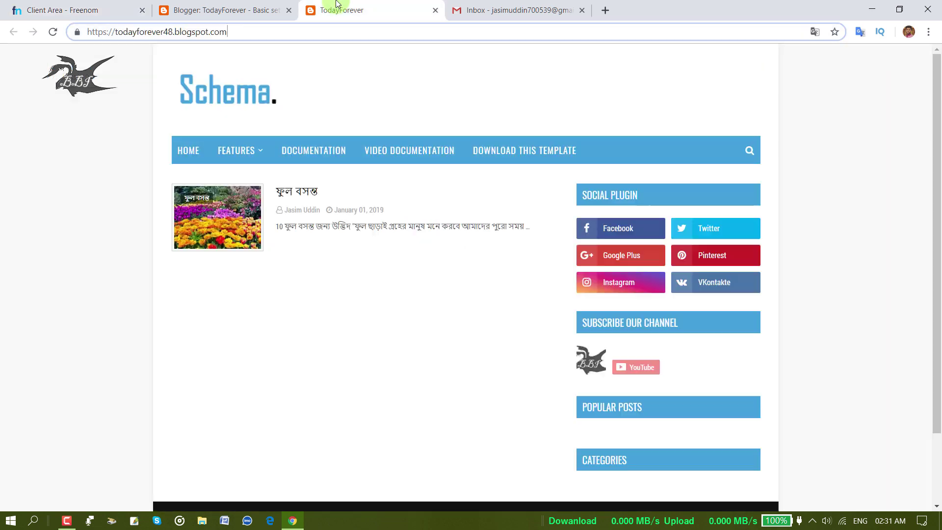
pyautogui.click(186, 10)
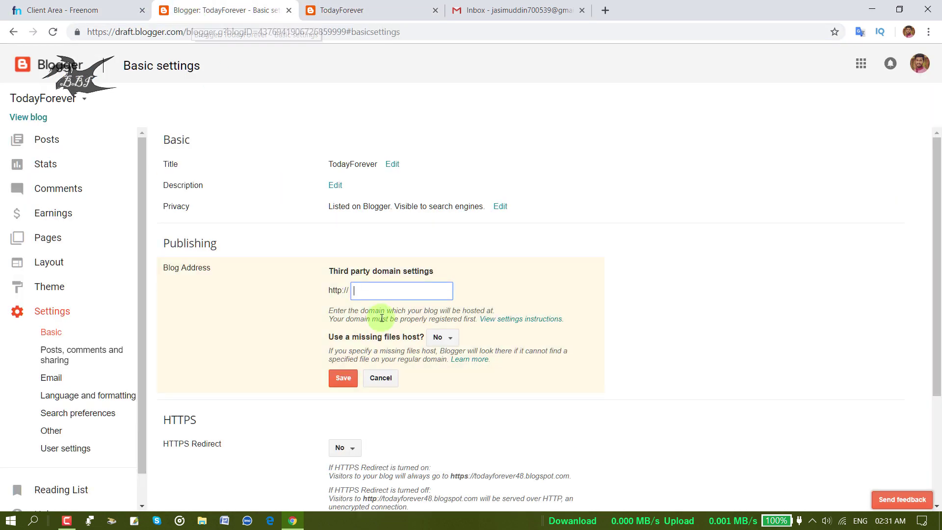
pyautogui.rightClick(378, 292)
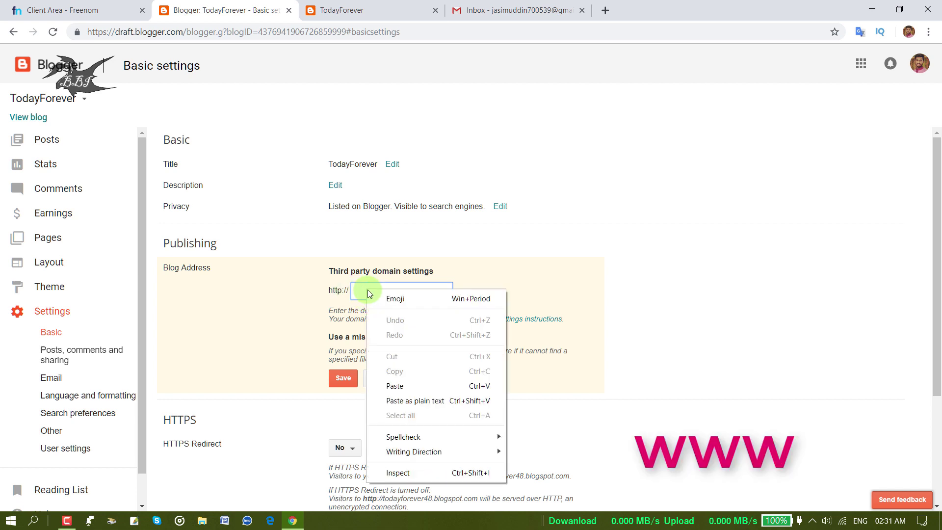
pyautogui.click(402, 387)
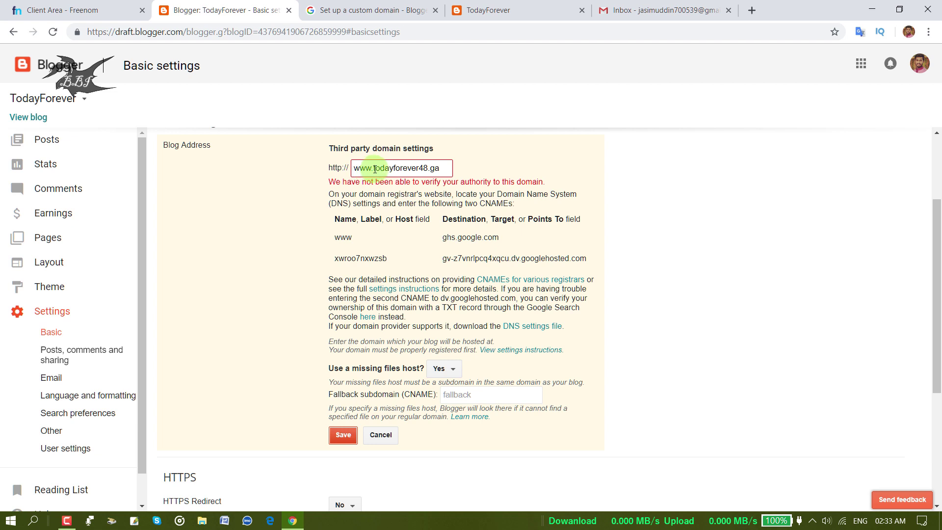
pyautogui.moveTo(374, 168); pyautogui.dragTo(448, 169)
pyautogui.click(448, 168)
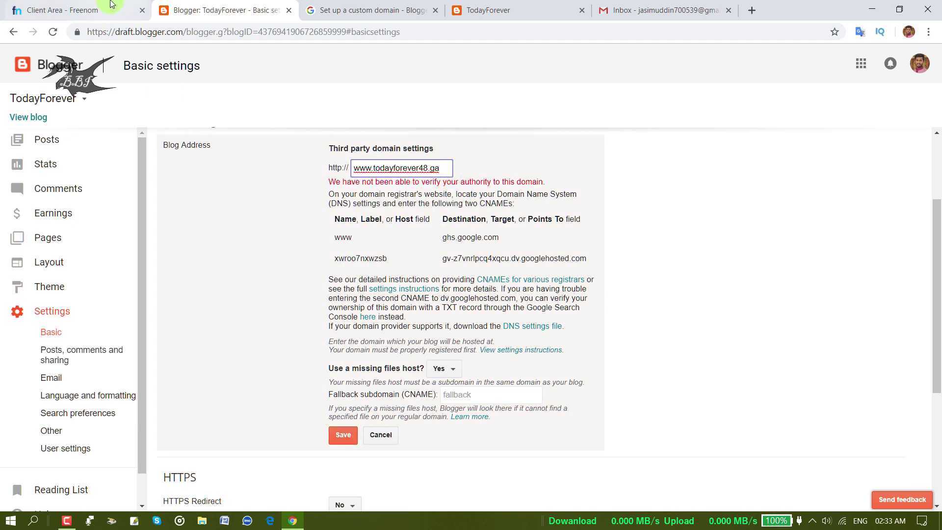
# - Switch to Freenom and open the DNS management page of todayforever48.ga
pyautogui.click(59, 8)
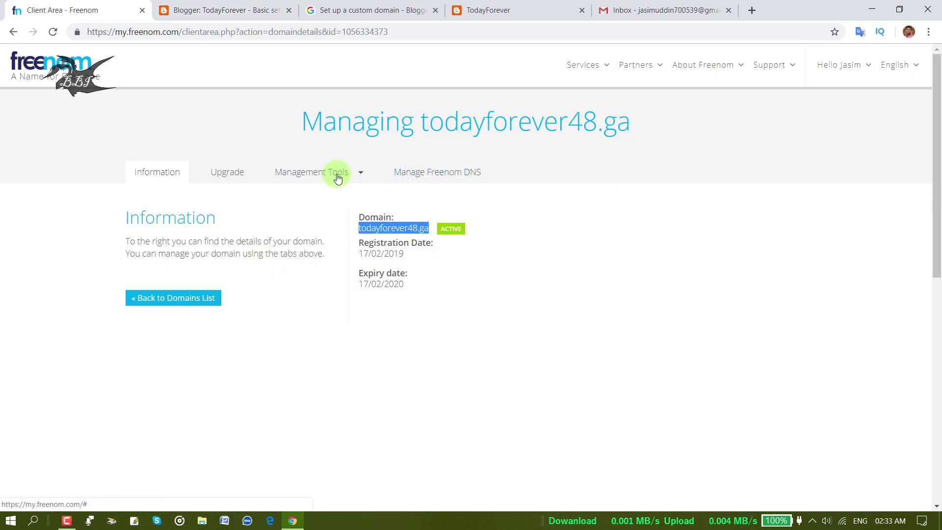
pyautogui.click(437, 172)
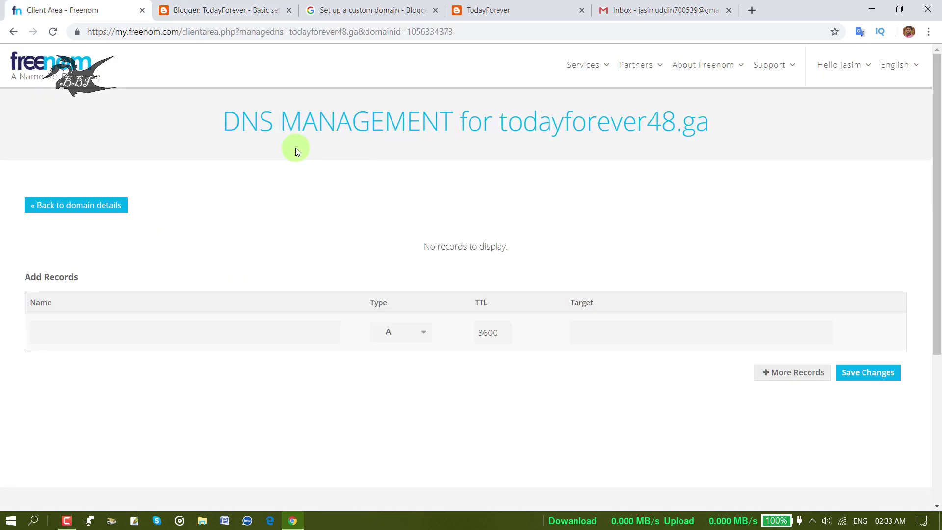
pyautogui.scroll(-3, 295, 151)
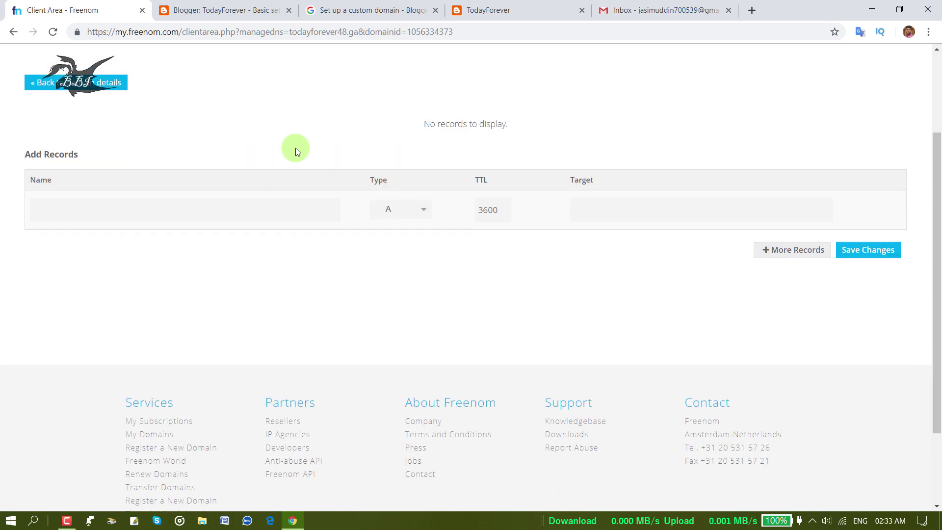
# - Fill the new DNS record's name with www copied from the Blogger settings and set its type to CNAME
pyautogui.click(182, 212)
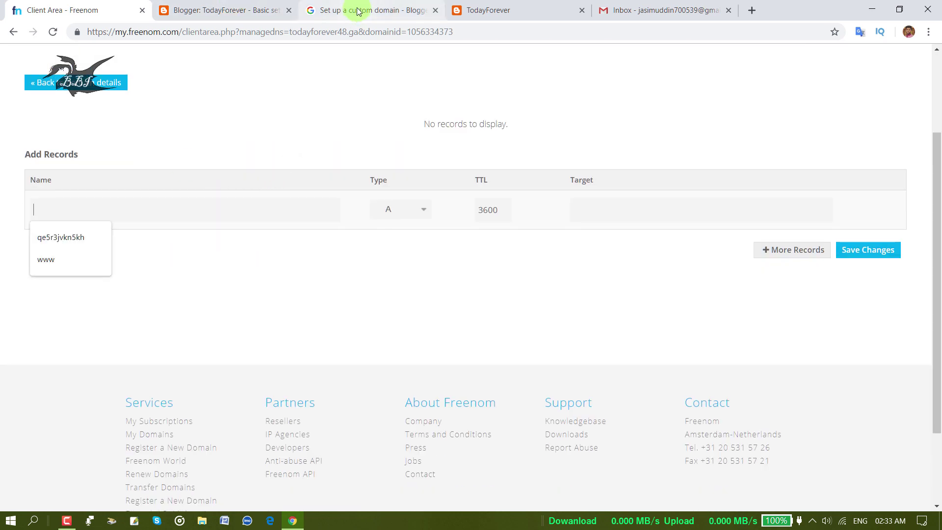
pyautogui.click(231, 9)
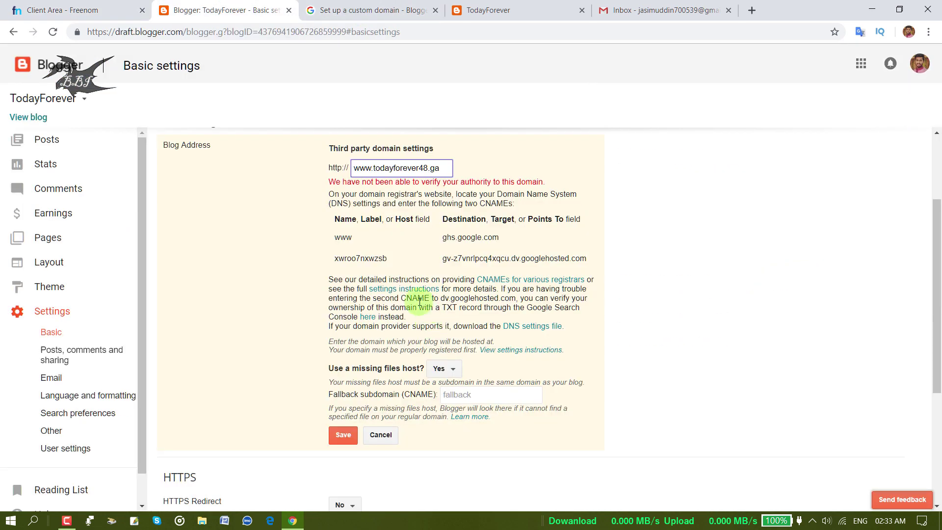
pyautogui.rightClick(345, 238)
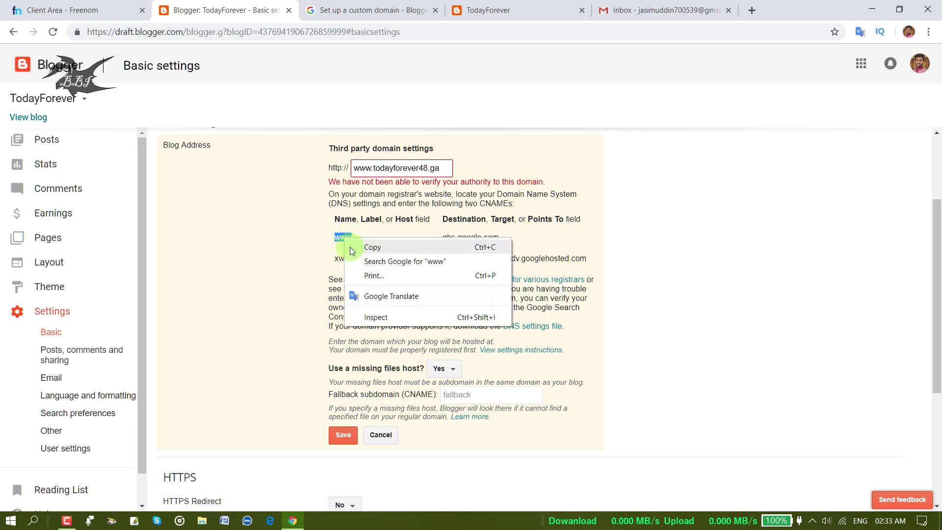
pyautogui.click(350, 246)
pyautogui.click(64, 13)
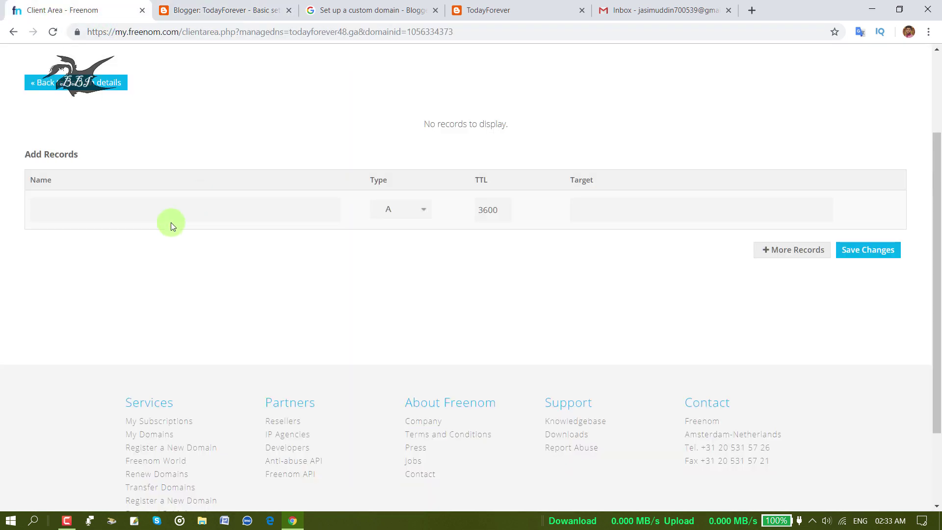
pyautogui.rightClick(115, 211)
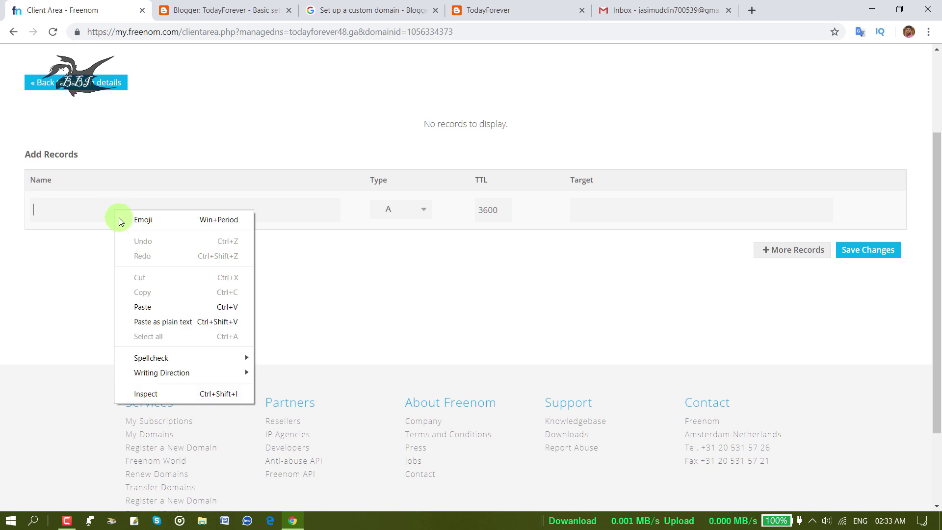
pyautogui.click(162, 308)
pyautogui.click(416, 212)
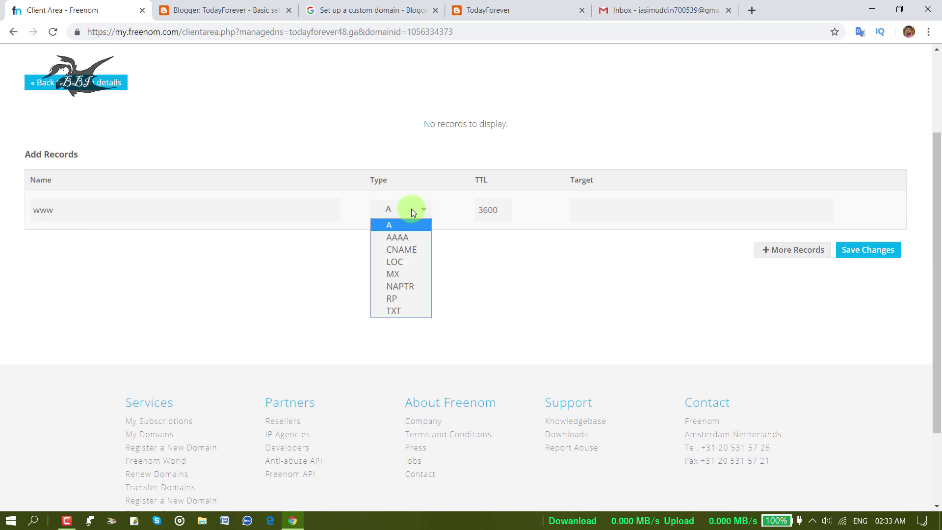
pyautogui.click(411, 252)
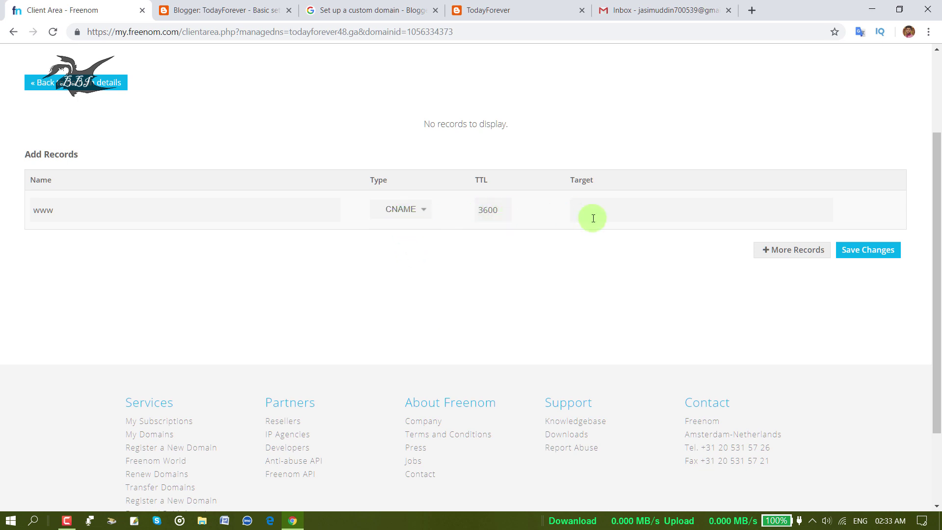
# - Copy ghs.google.com from the Blogger settings into the target of the www record in Freenom
pyautogui.click(614, 210)
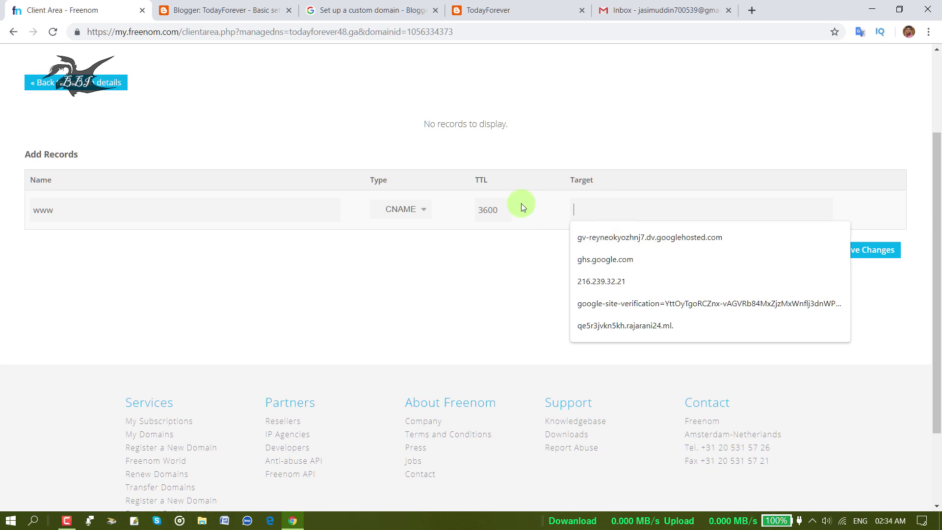
pyautogui.click(246, 20)
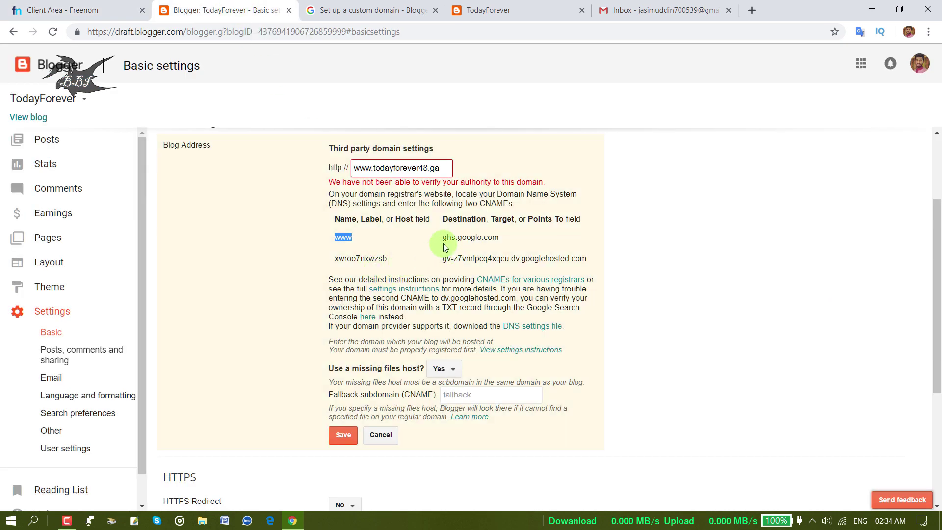
pyautogui.moveTo(444, 238); pyautogui.dragTo(489, 238)
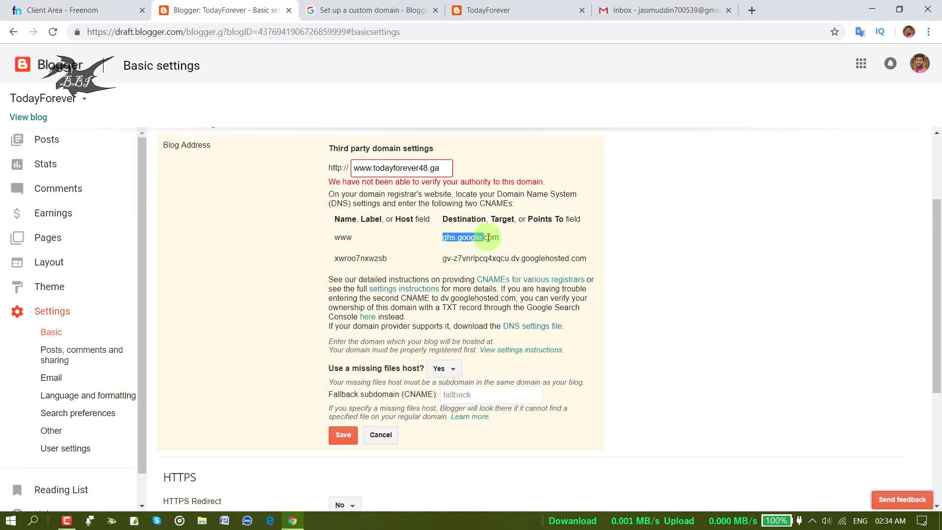
pyautogui.rightClick(472, 237)
pyautogui.click(479, 247)
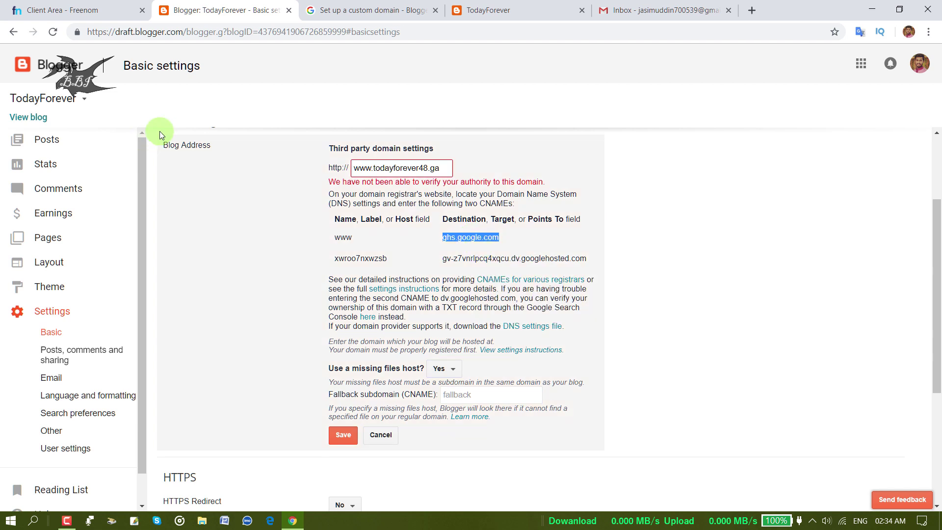
pyautogui.click(102, 6)
pyautogui.rightClick(585, 208)
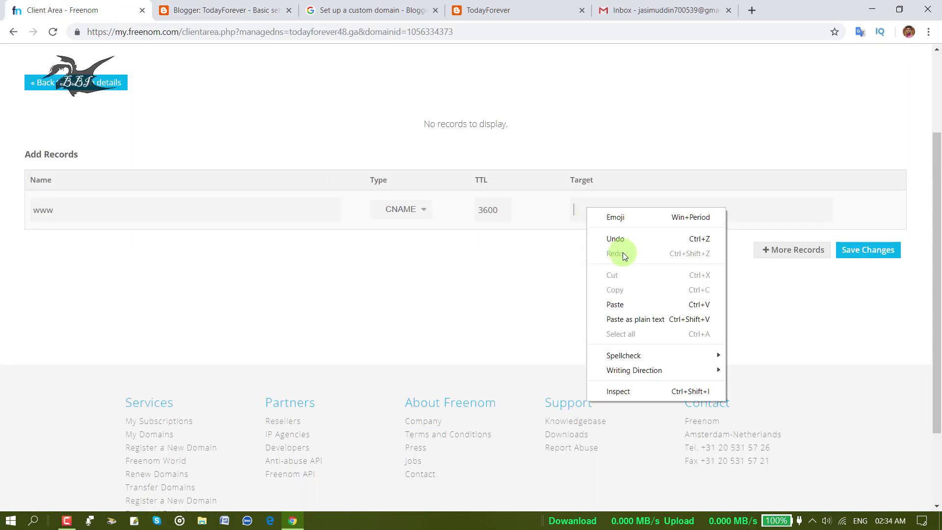
pyautogui.click(615, 305)
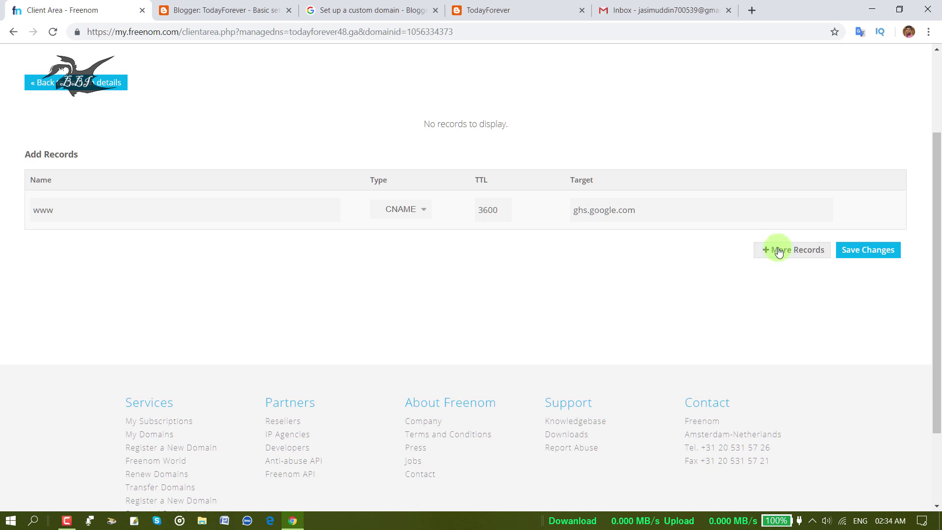
# - Add a second Freenom DNS record, enter the verification host name copied from Blogger's second CNAME, and set its type to CNAME
pyautogui.click(779, 251)
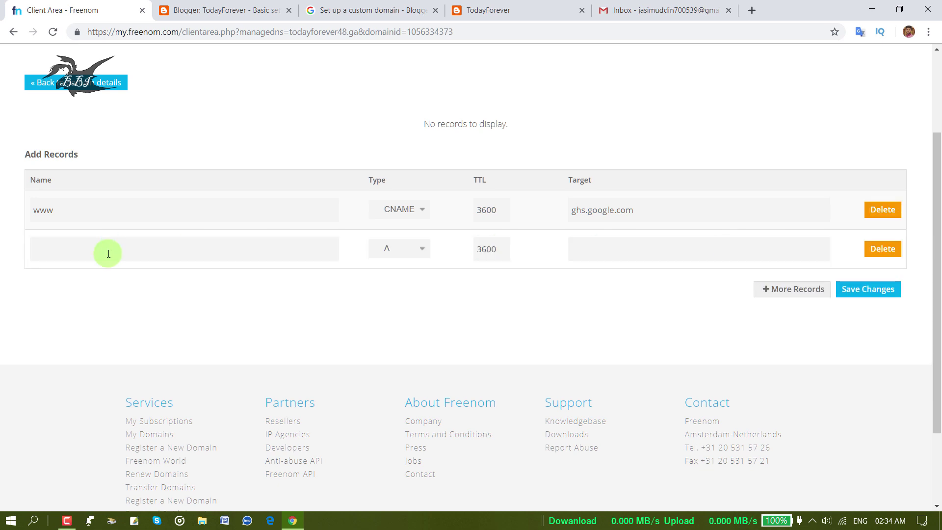
pyautogui.click(116, 250)
pyautogui.click(178, 7)
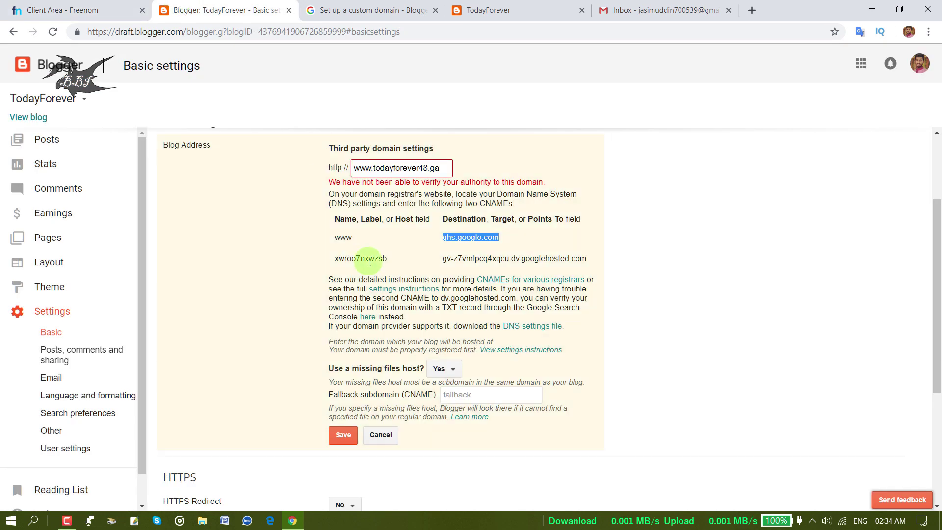
pyautogui.moveTo(336, 259); pyautogui.dragTo(393, 258)
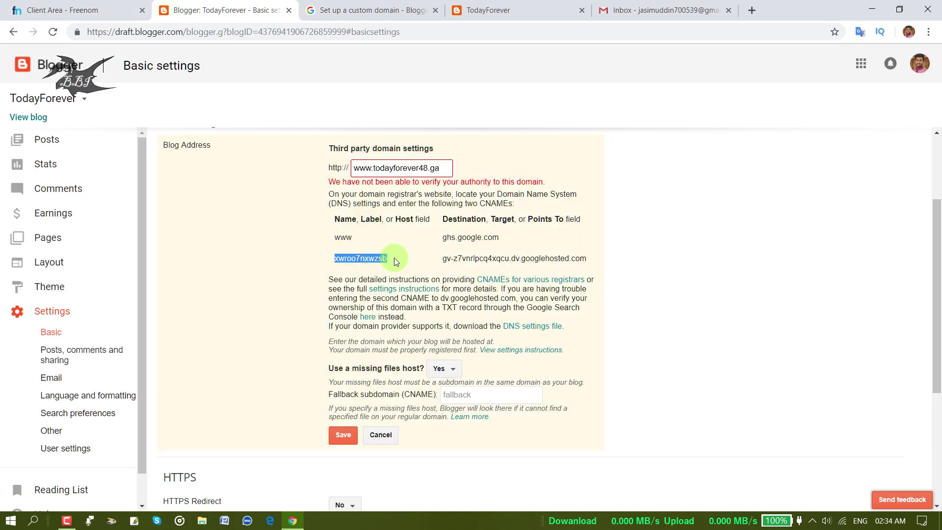
pyautogui.rightClick(387, 261)
pyautogui.click(389, 265)
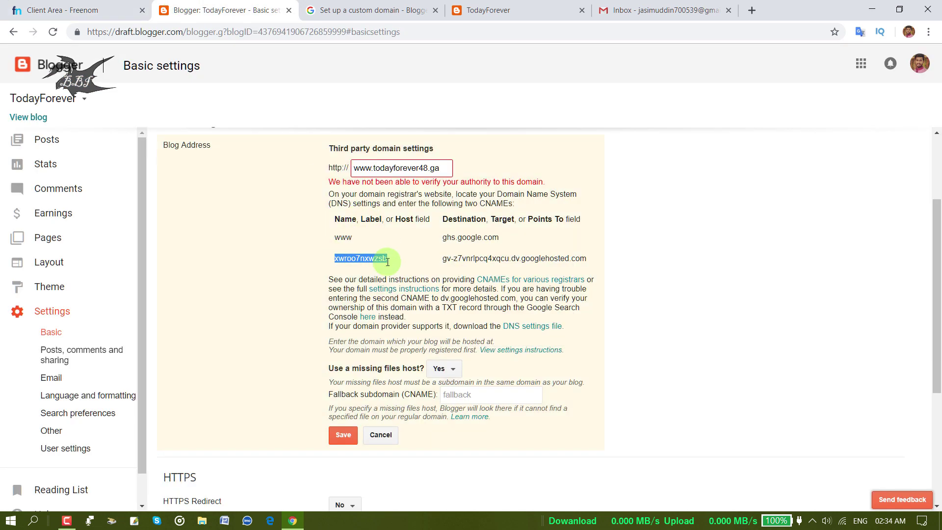
pyautogui.click(78, 9)
pyautogui.rightClick(195, 249)
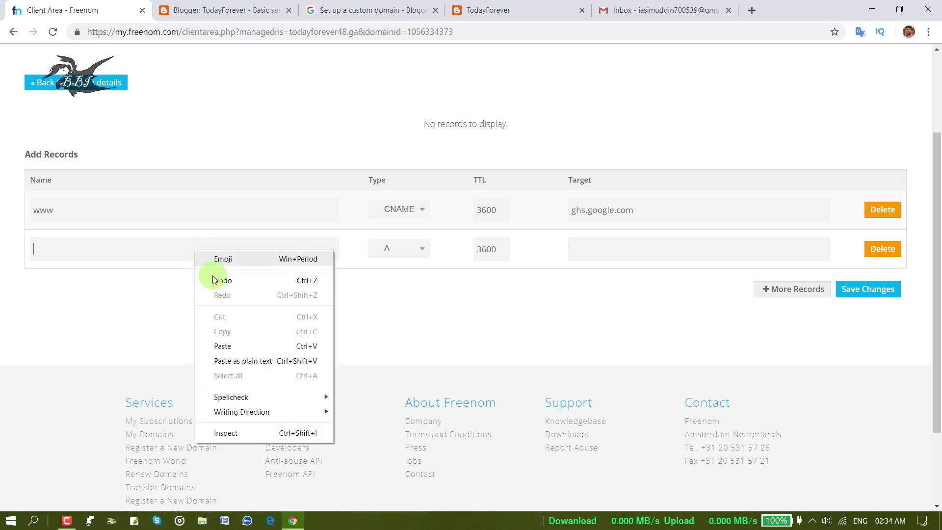
pyautogui.click(223, 345)
pyautogui.click(420, 248)
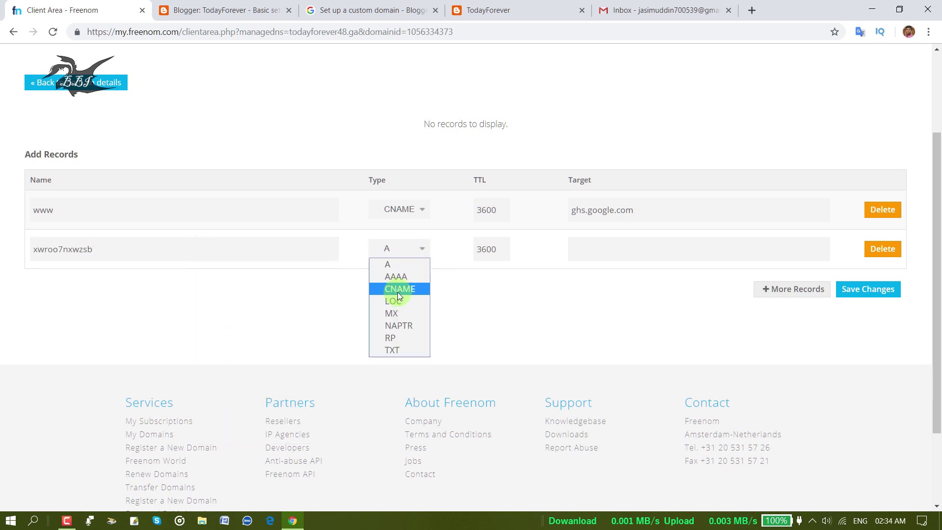
pyautogui.click(401, 291)
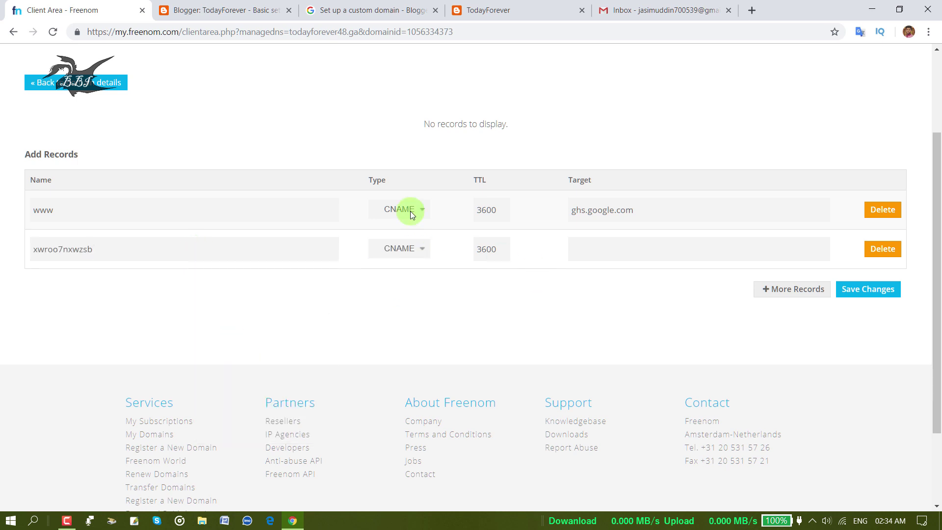
# - Copy the second CNAME's verification target from Blogger into the second Freenom record and add another blank record row
pyautogui.click(240, 4)
pyautogui.moveTo(441, 260); pyautogui.dragTo(588, 262)
pyautogui.rightClick(553, 255)
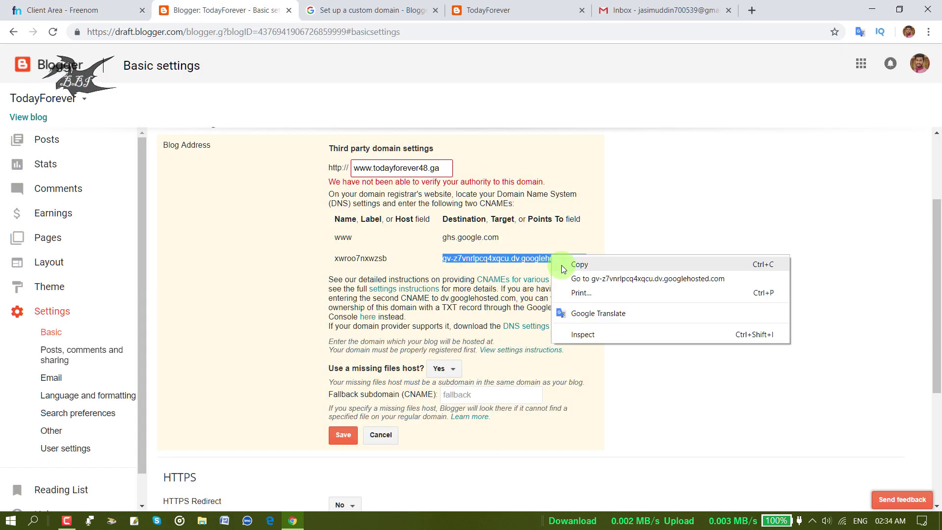
pyautogui.click(561, 265)
pyautogui.click(79, 10)
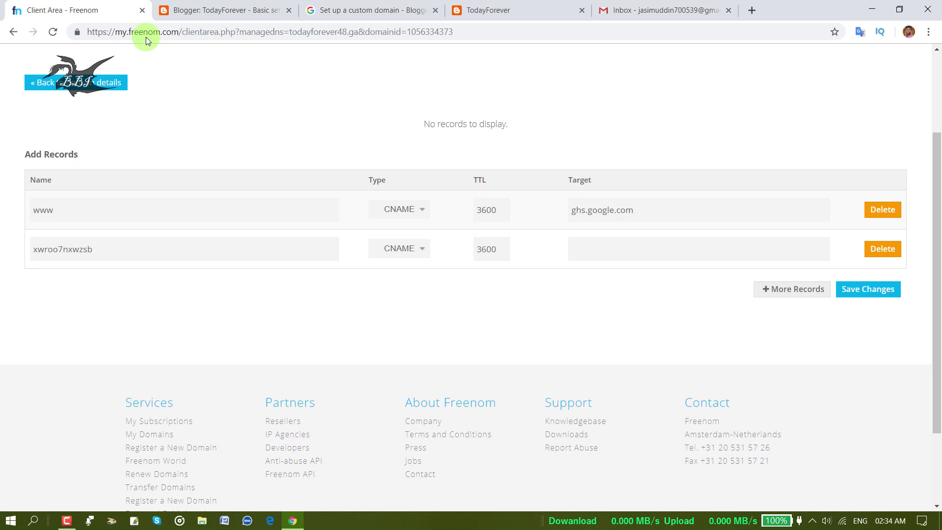
pyautogui.click(589, 250)
pyautogui.rightClick(591, 250)
pyautogui.click(624, 343)
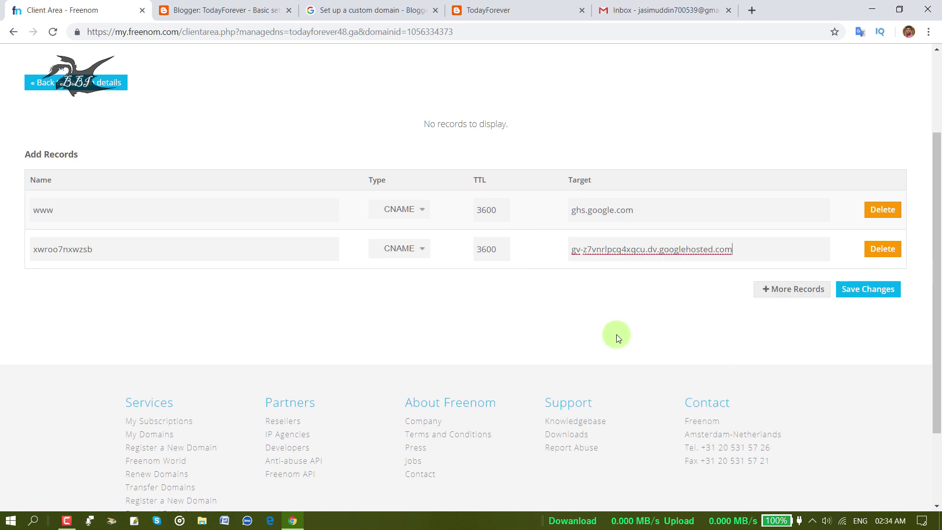
pyautogui.click(777, 294)
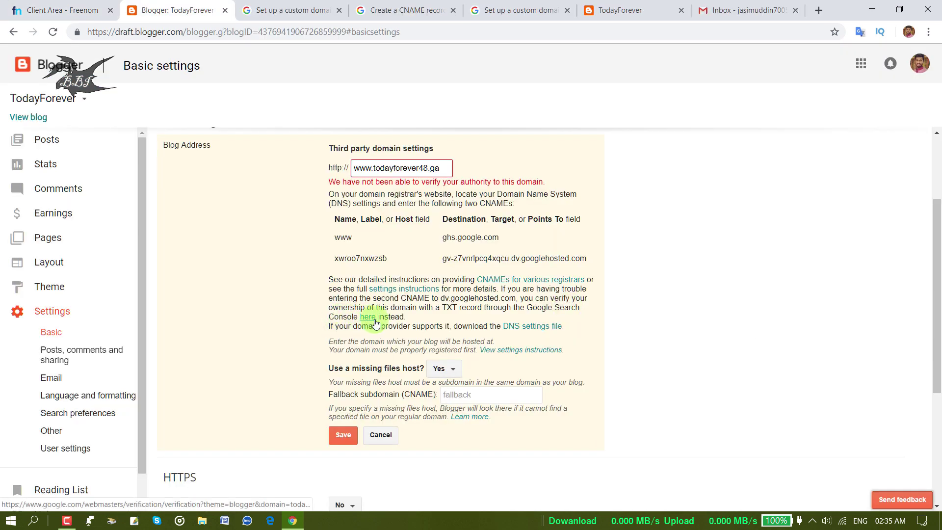
# - In Blogger, try to save the third-party domain, and open the Google Search Console page for verifying ownership with a TXT record
pyautogui.click(342, 436)
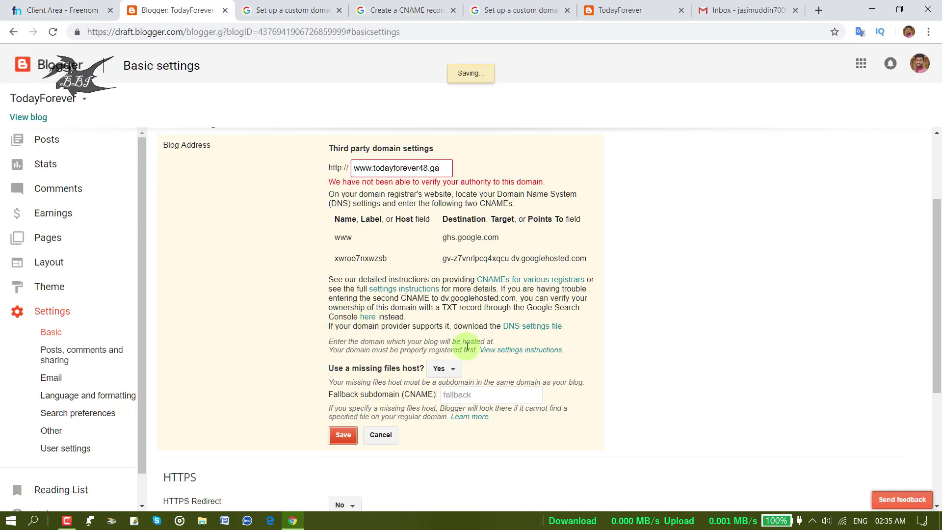
pyautogui.click(368, 318)
pyautogui.press('Return')
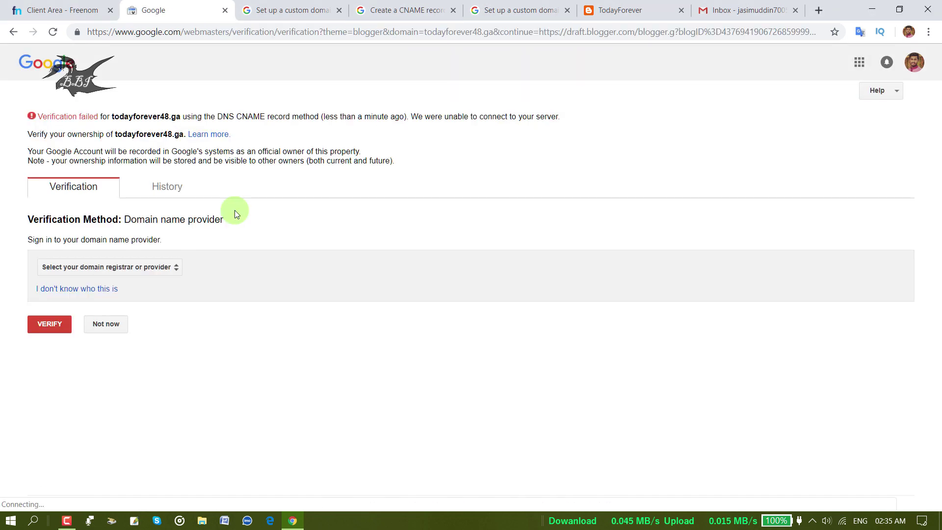
# - Choose Other as the domain registrar for verifying todayforever48.ga
pyautogui.click(48, 189)
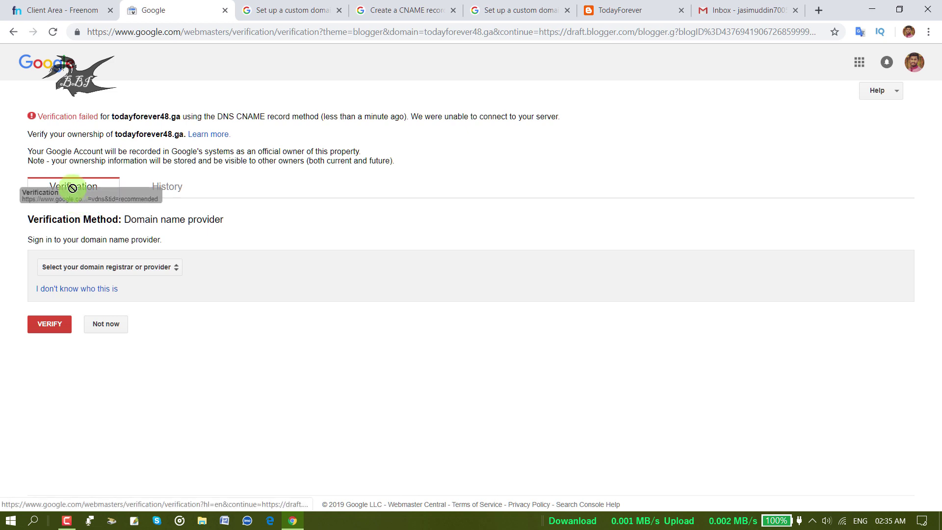
pyautogui.click(126, 275)
pyautogui.scroll(-1, 181, 326)
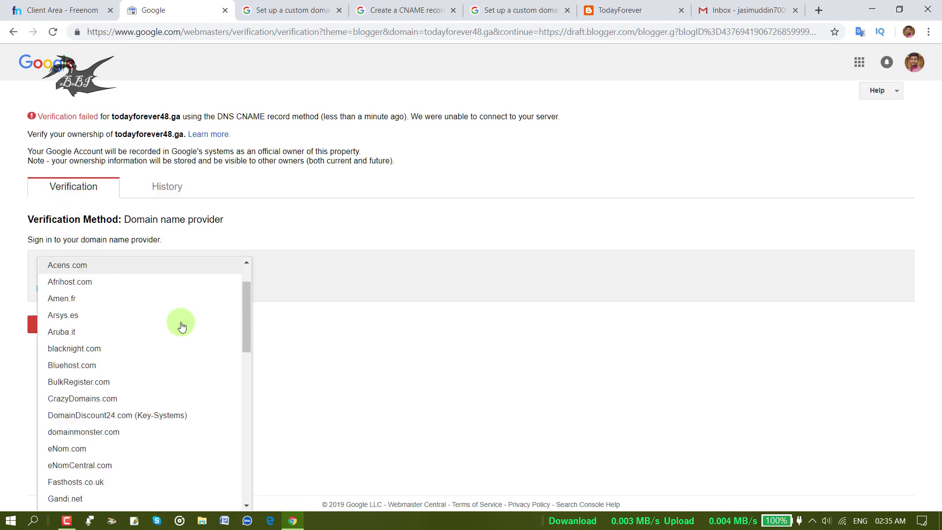
pyautogui.scroll(-4, 181, 327)
pyautogui.scroll(-7, 204, 328)
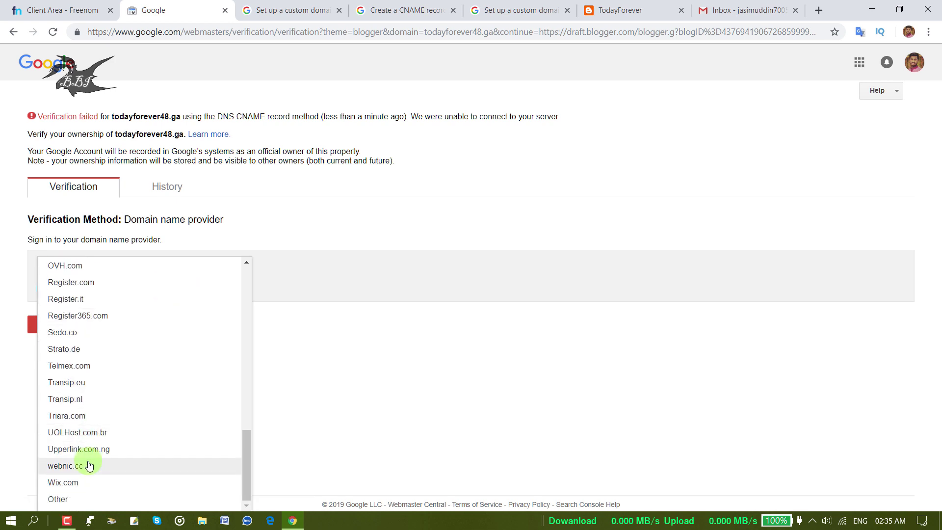
pyautogui.scroll(3, 90, 300)
pyautogui.scroll(9, 88, 294)
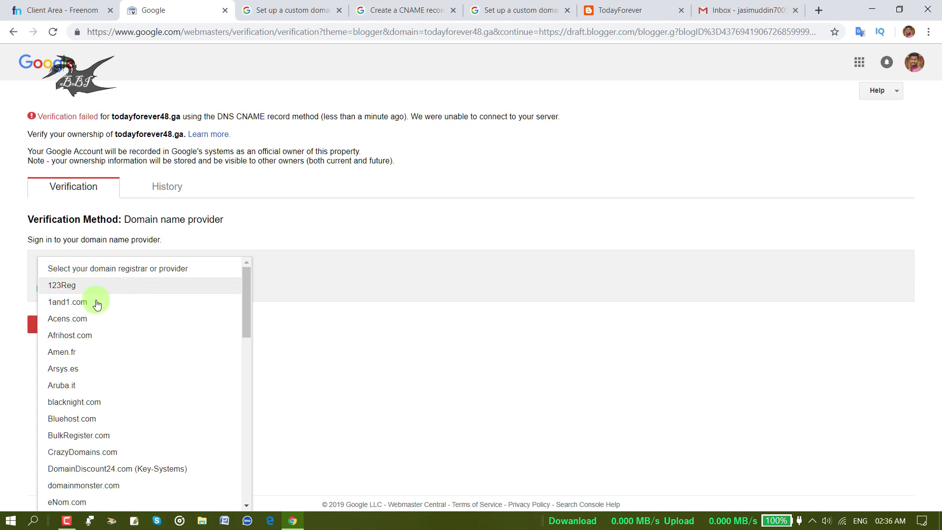
pyautogui.scroll(-12, 135, 488)
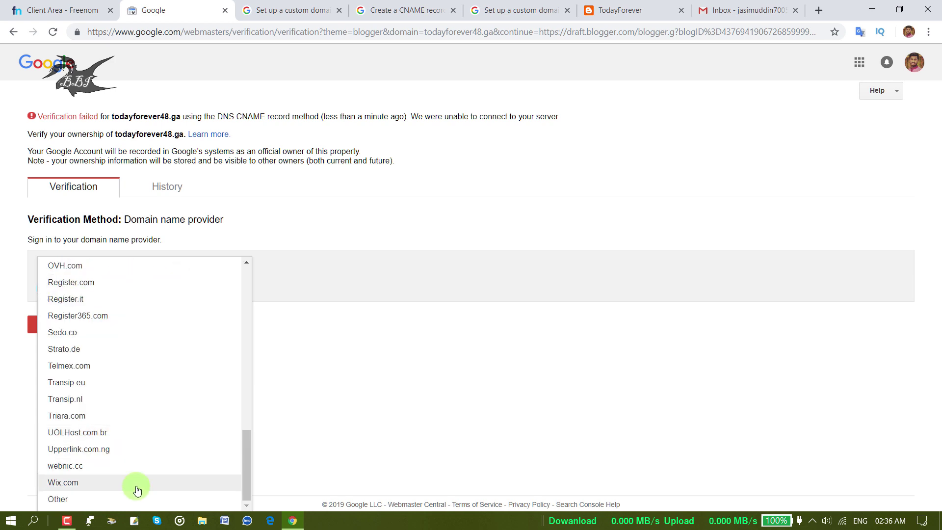
pyautogui.click(68, 500)
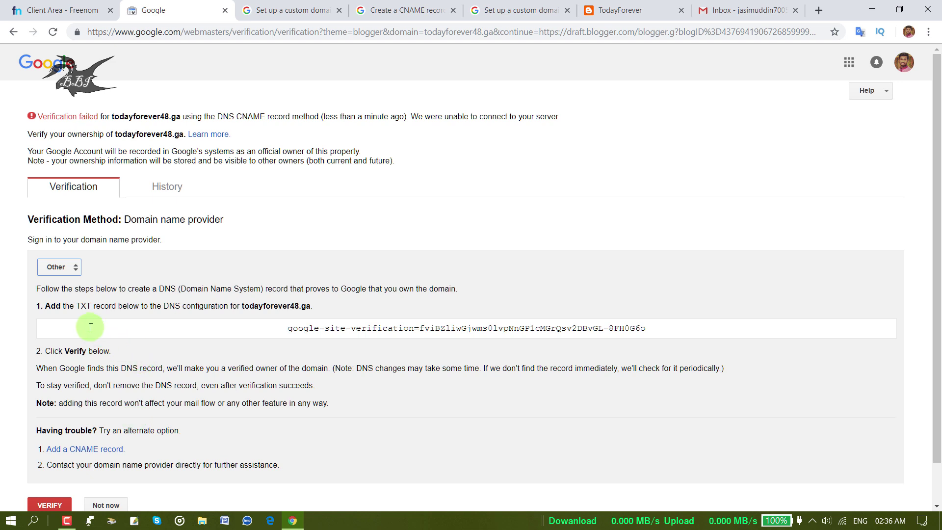
# - Copy the TXT verification record that Google provides for todayforever48.ga
pyautogui.click(86, 308)
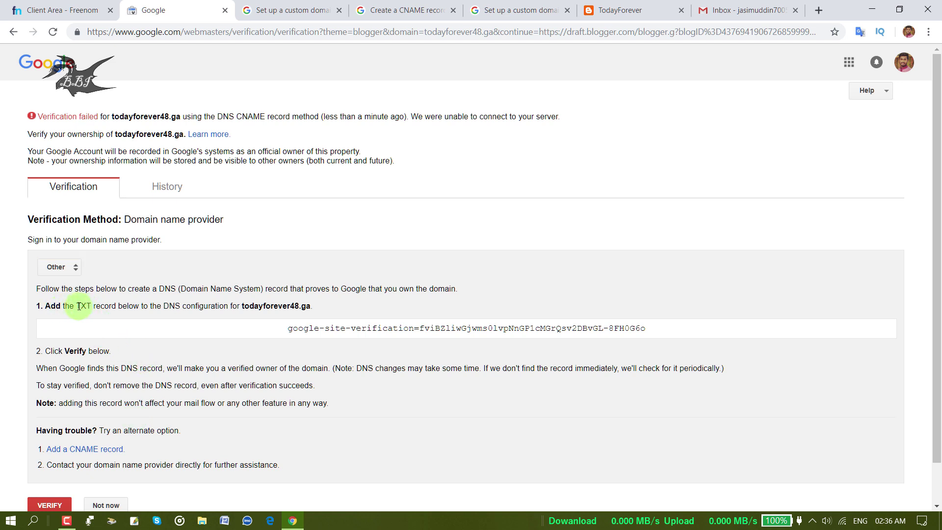
pyautogui.moveTo(79, 306); pyautogui.dragTo(370, 307)
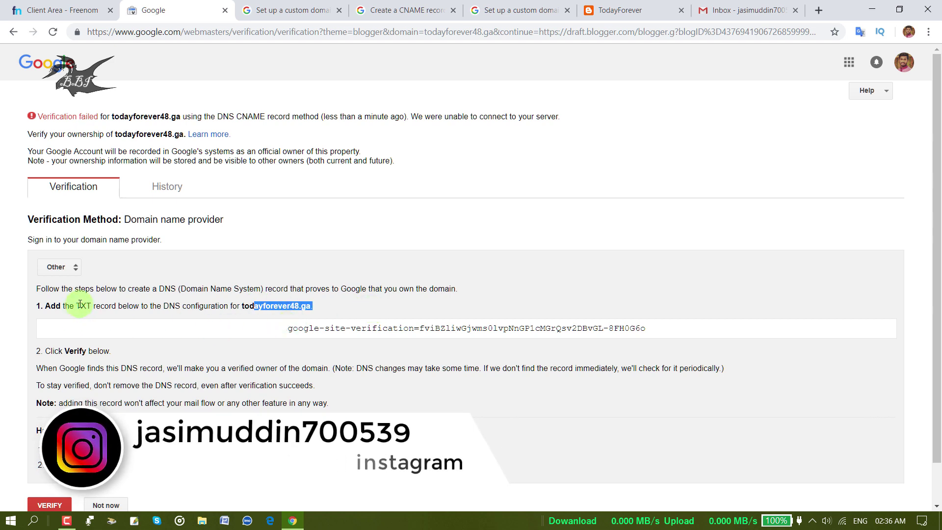
pyautogui.moveTo(80, 304); pyautogui.dragTo(107, 308)
pyautogui.click(316, 334)
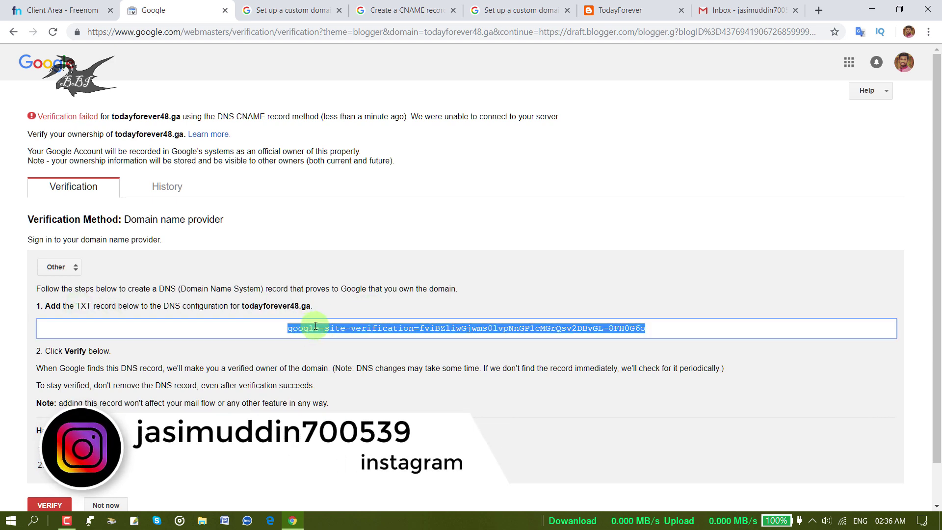
pyautogui.rightClick(316, 326)
pyautogui.click(325, 330)
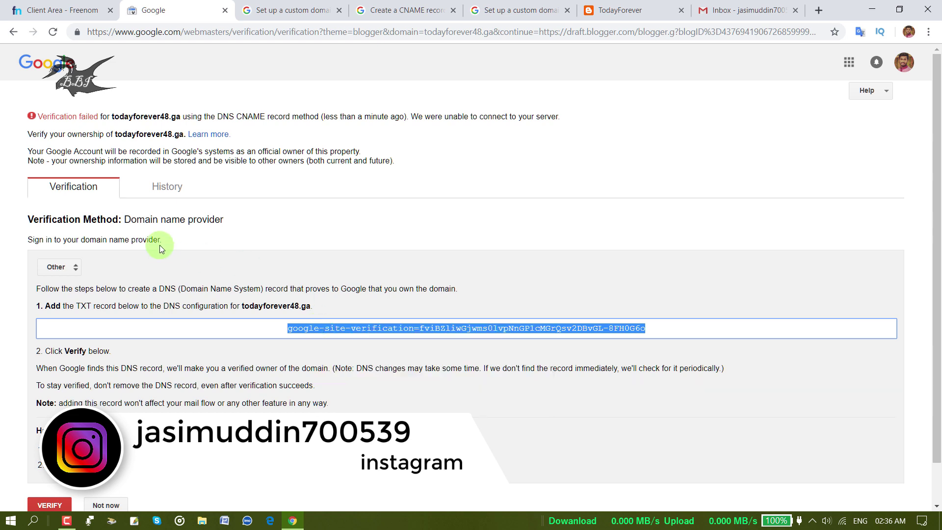
# - In Freenom, make the blank third record a TXT record with Google's verification string as target, and save the DNS changes
pyautogui.click(47, 6)
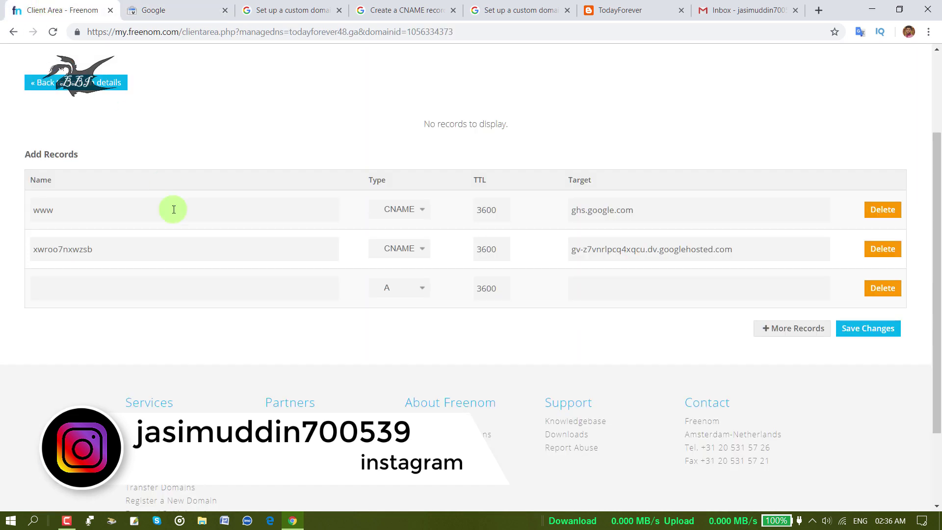
pyautogui.click(412, 290)
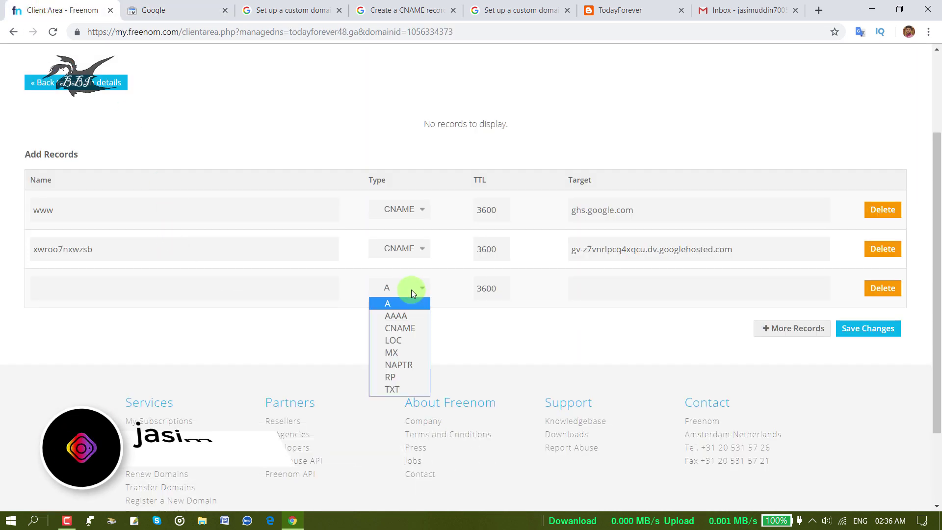
pyautogui.click(399, 390)
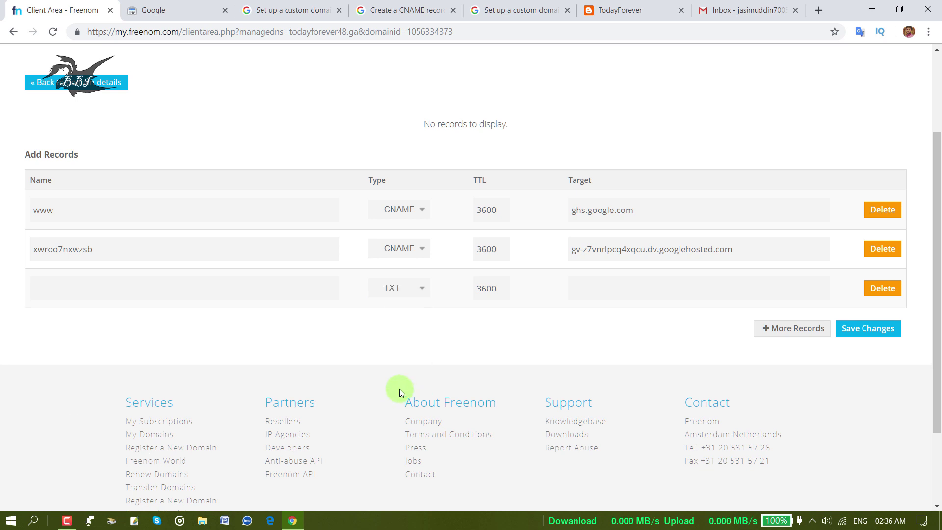
pyautogui.rightClick(581, 288)
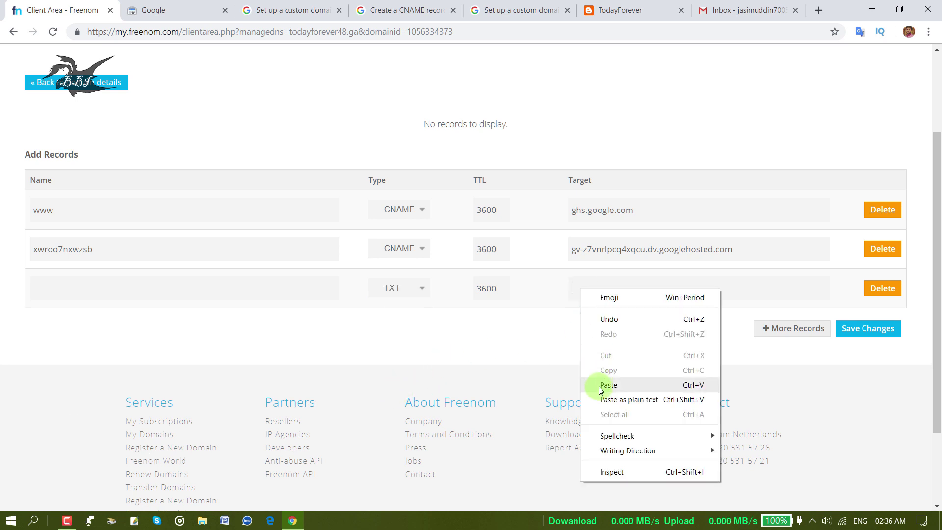
pyautogui.click(600, 385)
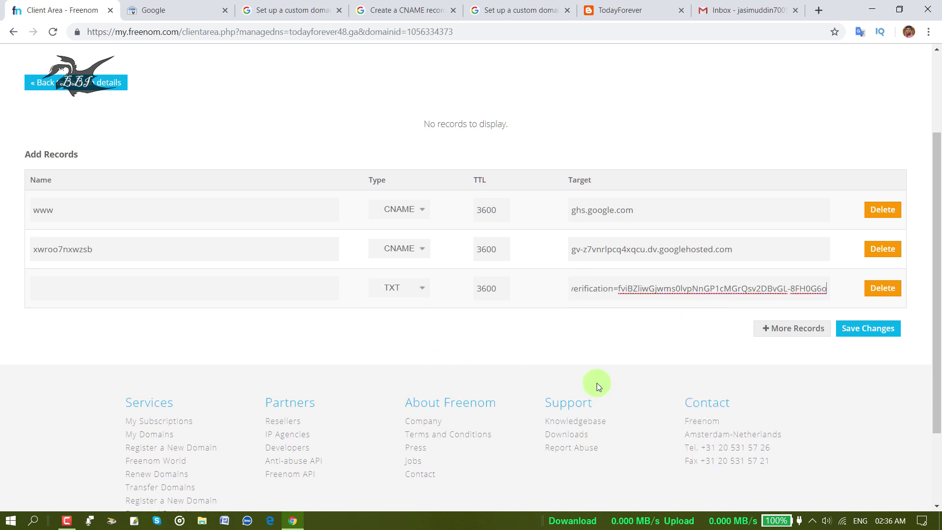
pyautogui.click(860, 330)
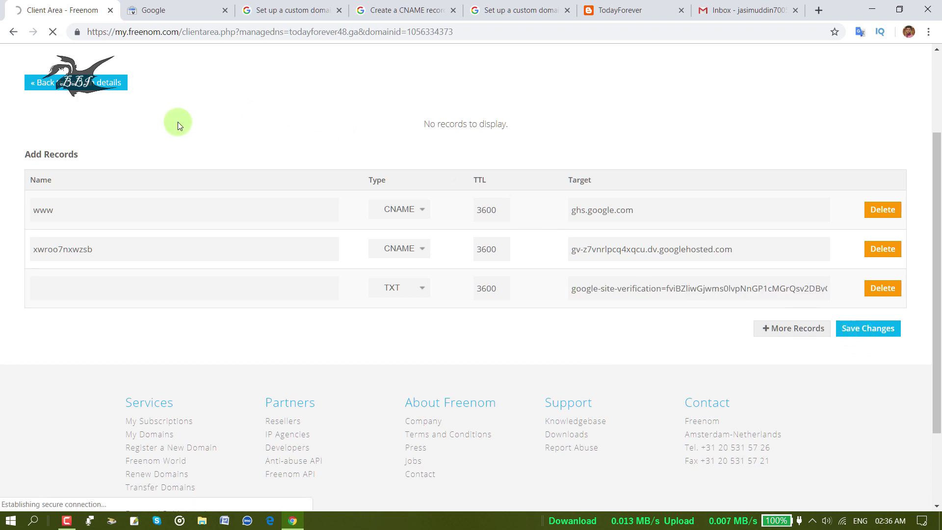
# - On Google's verification page, switch to the alternate CNAME record method and copy the CNAME label/host
pyautogui.click(162, 10)
pyautogui.scroll(-2, 196, 326)
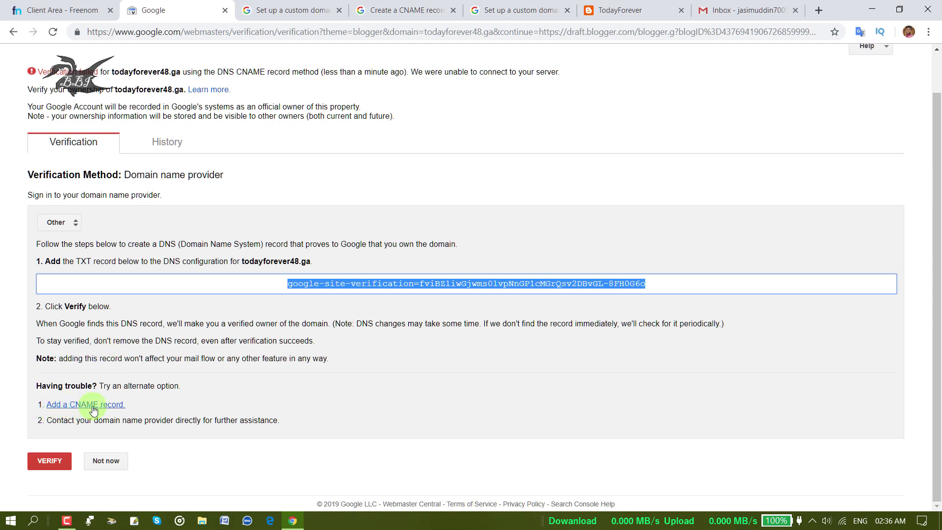
pyautogui.click(93, 407)
pyautogui.click(403, 332)
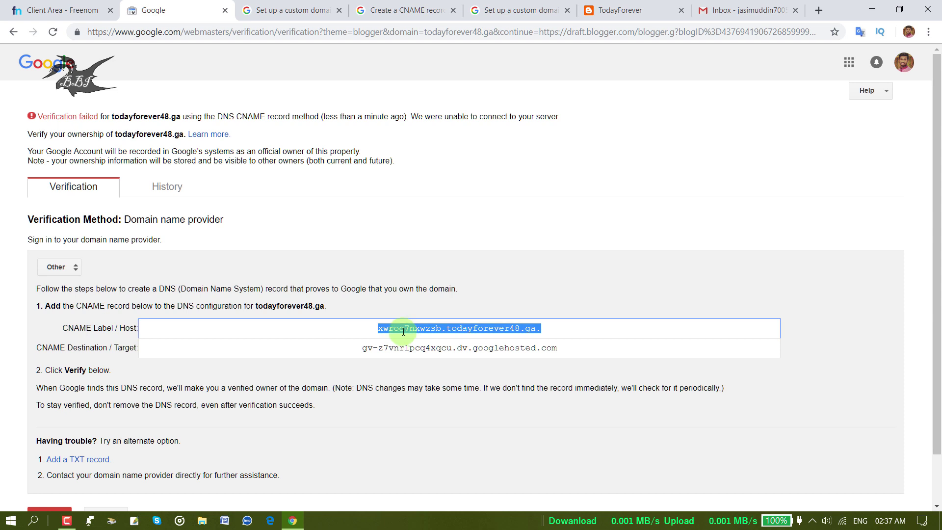
pyautogui.rightClick(403, 332)
pyautogui.click(405, 334)
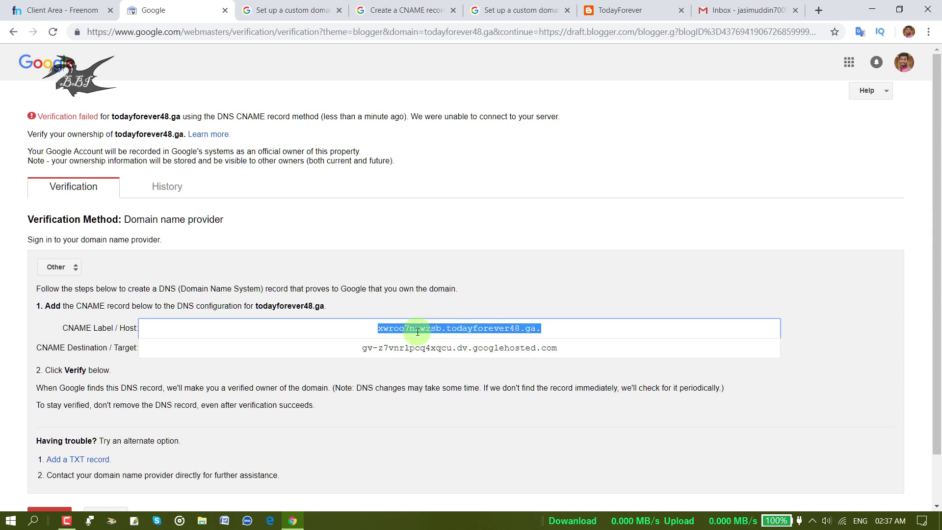
# - Add a TXT record in Freenom with the copied CNAME host as its target and save it
pyautogui.click(84, 9)
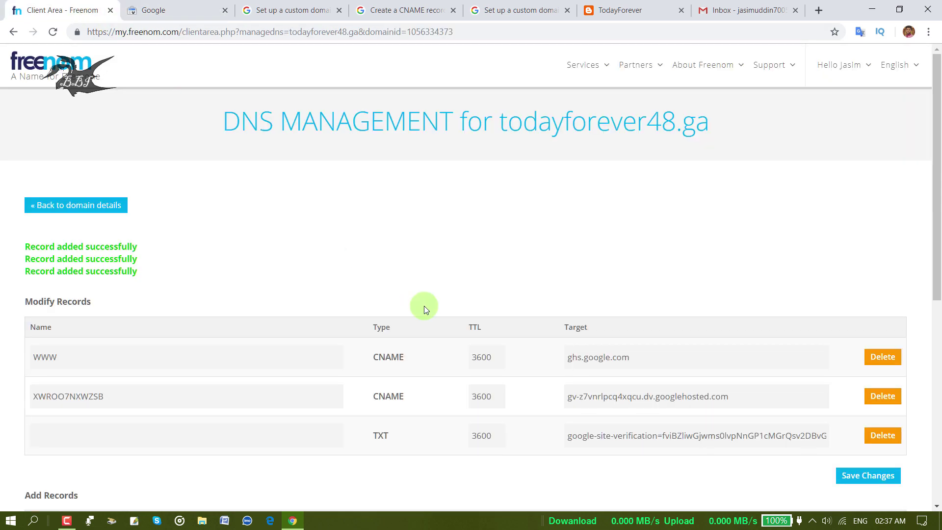
pyautogui.scroll(-5, 277, 296)
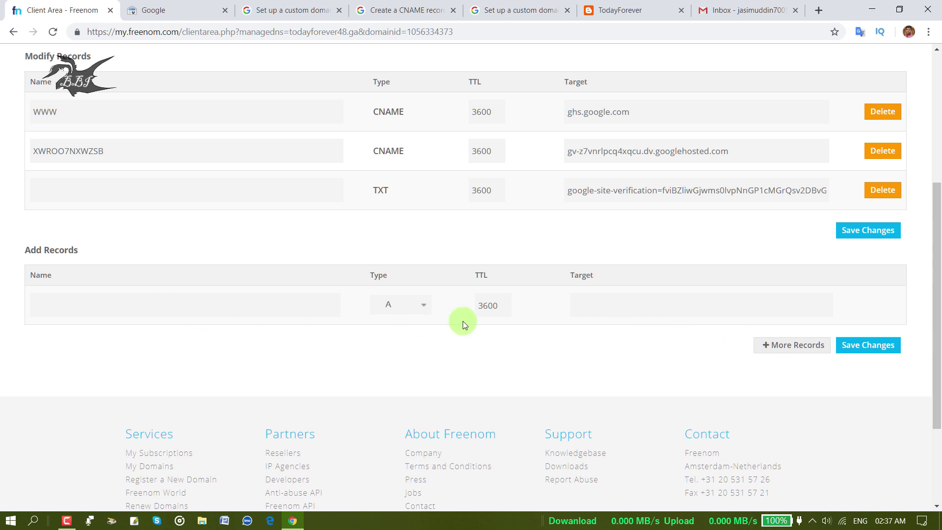
pyautogui.click(399, 310)
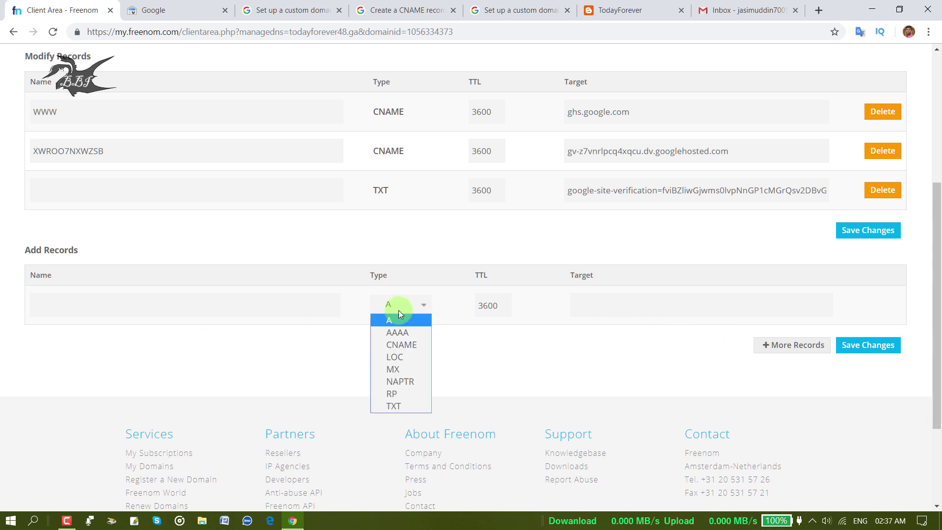
pyautogui.click(399, 406)
pyautogui.click(622, 305)
pyautogui.rightClick(616, 305)
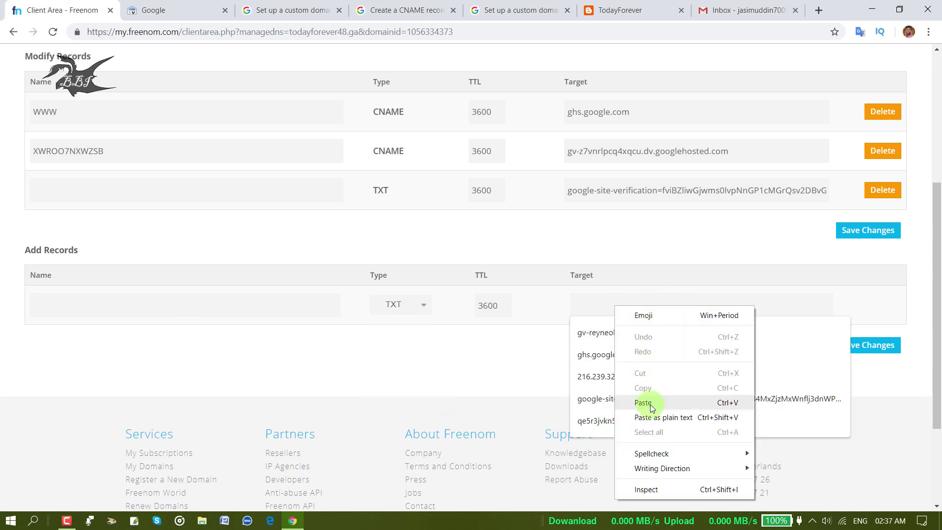
pyautogui.click(643, 403)
pyautogui.click(848, 345)
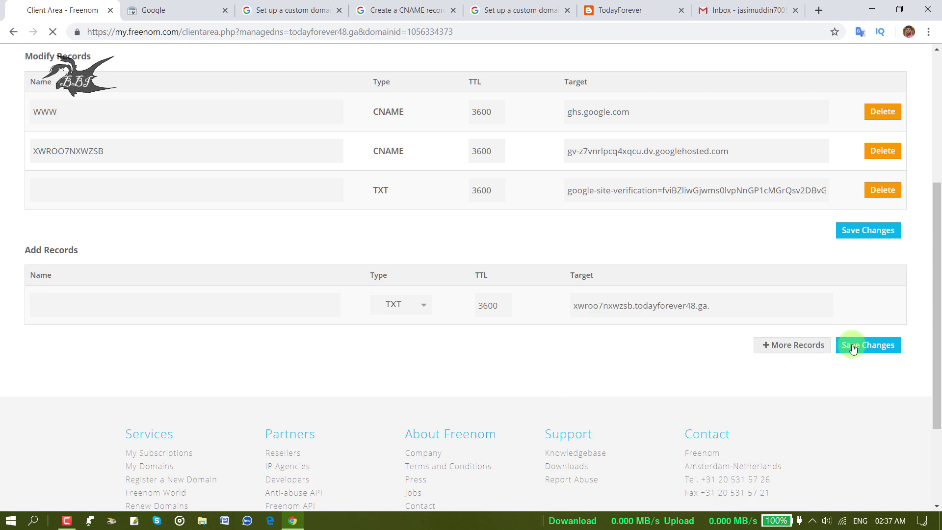
# - Copy the CNAME destination/target from Google's verification page
pyautogui.click(196, 11)
pyautogui.click(383, 348)
pyautogui.rightClick(384, 349)
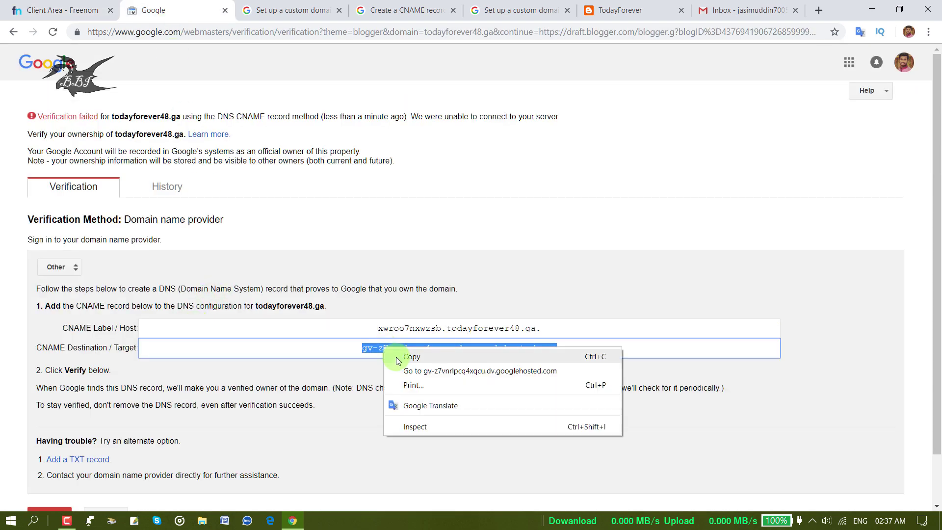
pyautogui.click(398, 358)
# - Add another TXT record in Freenom with the copied CNAME destination as its target and save it
pyautogui.click(62, 11)
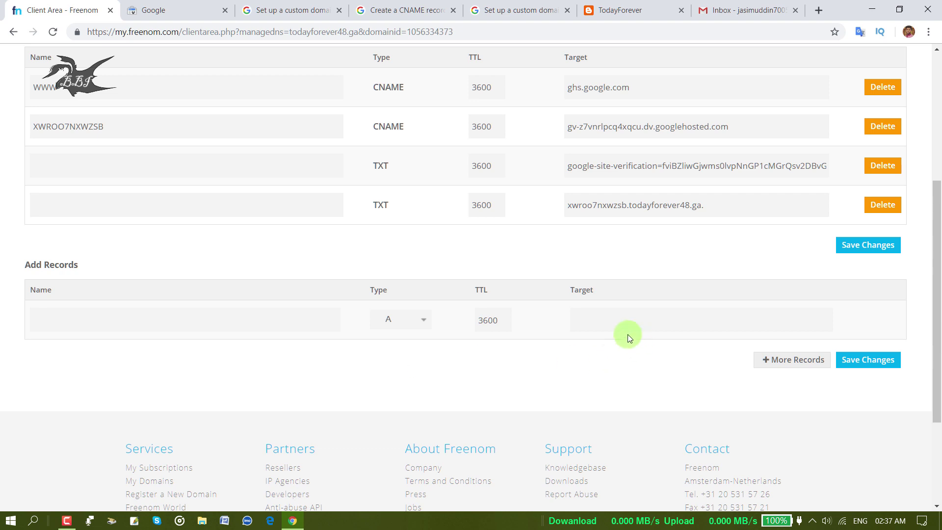
pyautogui.click(401, 319)
pyautogui.click(398, 424)
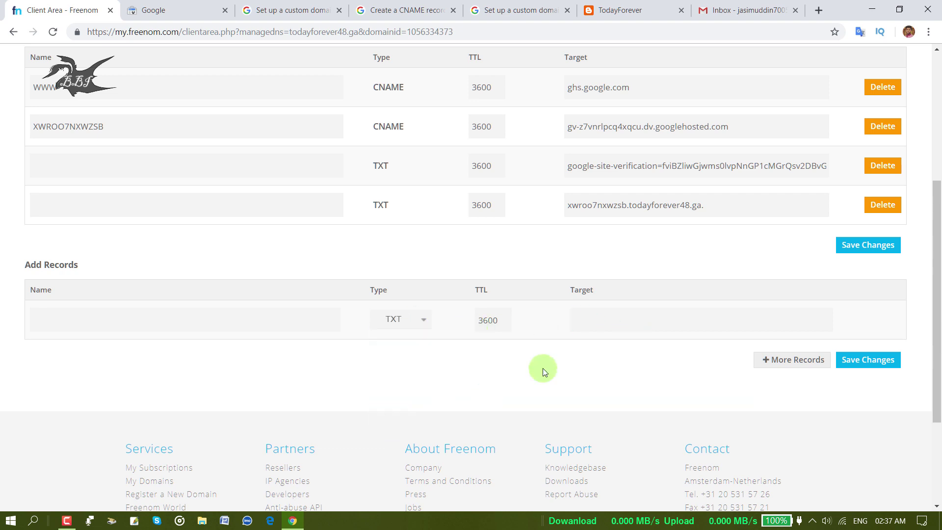
pyautogui.click(585, 316)
pyautogui.rightClick(594, 318)
pyautogui.click(603, 410)
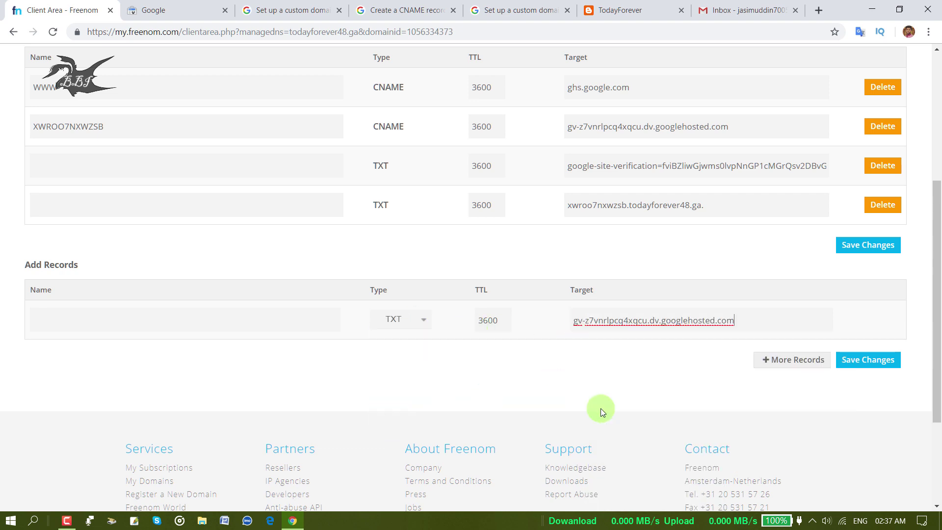
pyautogui.click(863, 368)
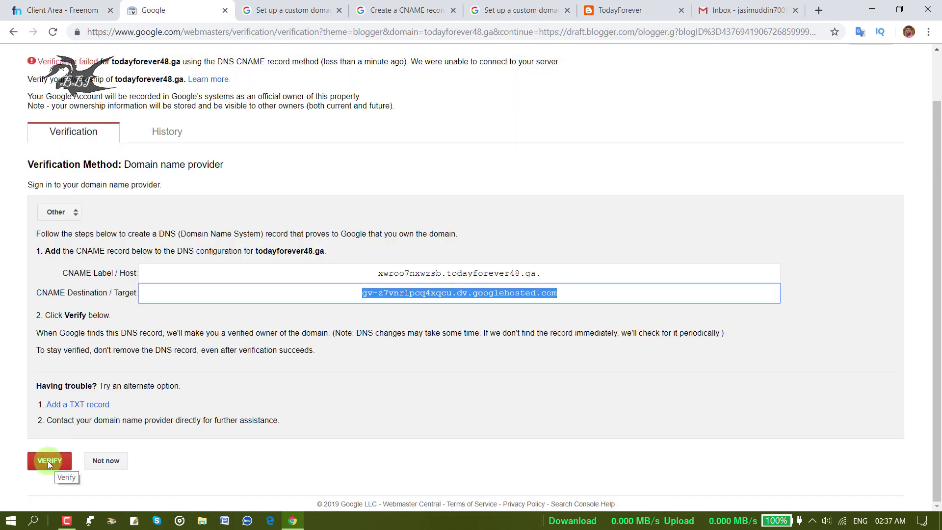
# - Run Google's ownership verification for todayforever48.ga and read the result
pyautogui.click(51, 462)
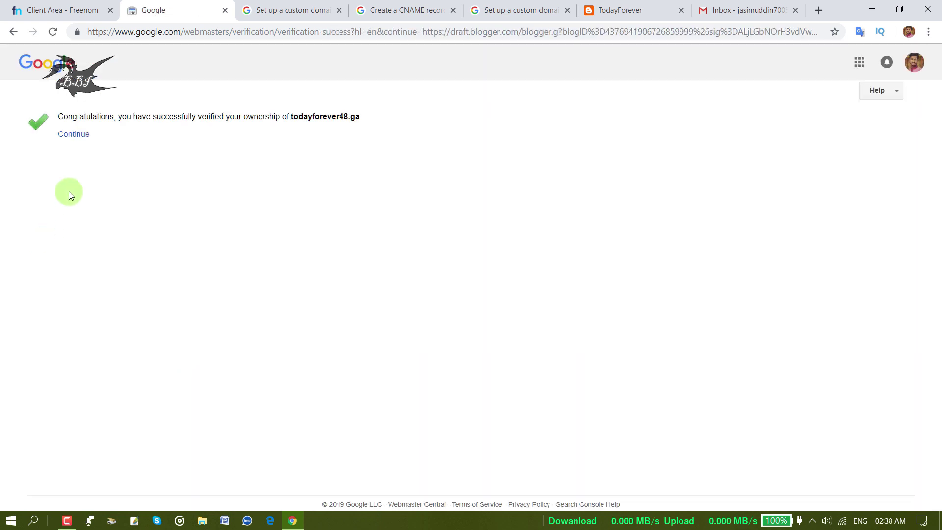
pyautogui.moveTo(58, 119); pyautogui.dragTo(141, 134)
pyautogui.click(142, 134)
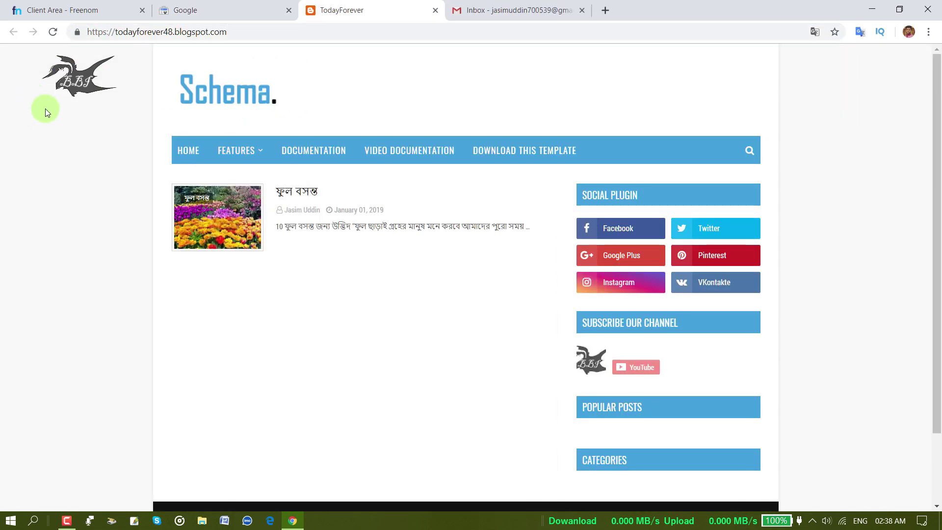
# - Reload the TodayForever blog and check which address it is served from
pyautogui.click(53, 32)
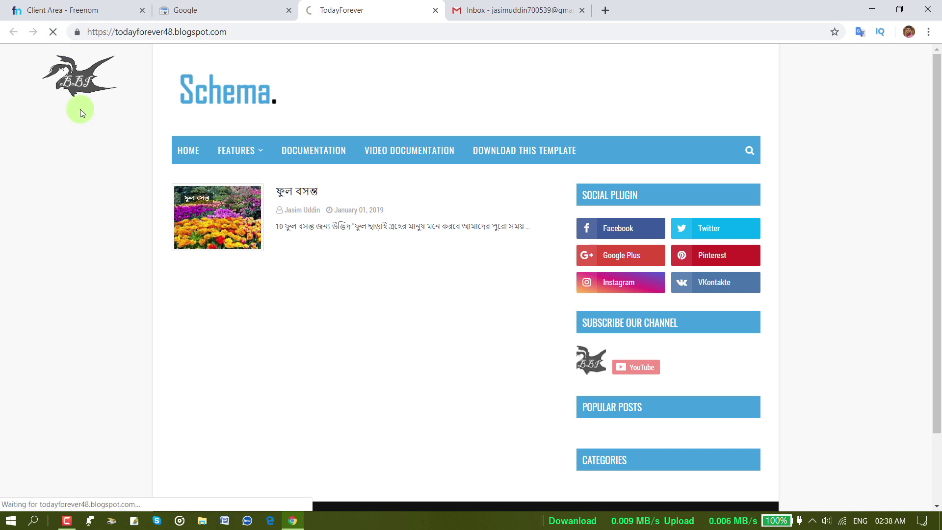
pyautogui.click(241, 33)
pyautogui.click(113, 32)
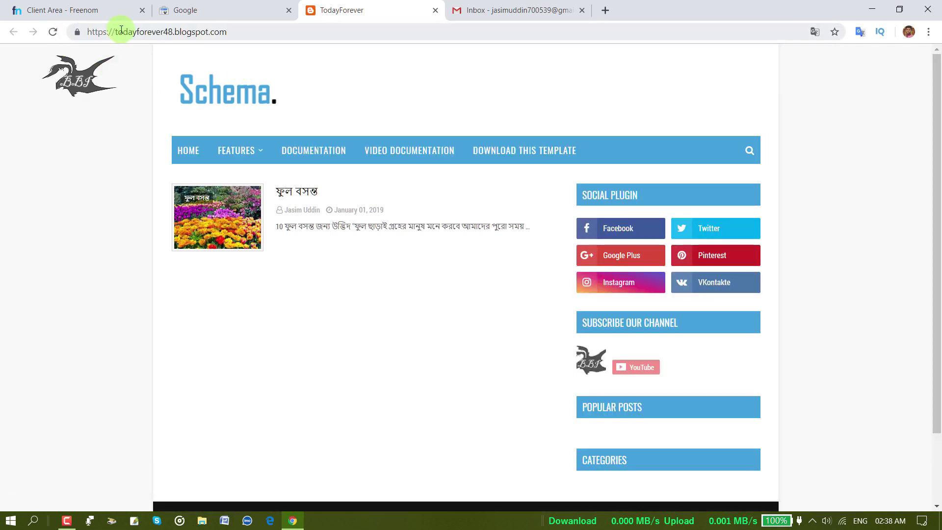
pyautogui.moveTo(113, 32); pyautogui.dragTo(240, 33)
pyautogui.click(175, 32)
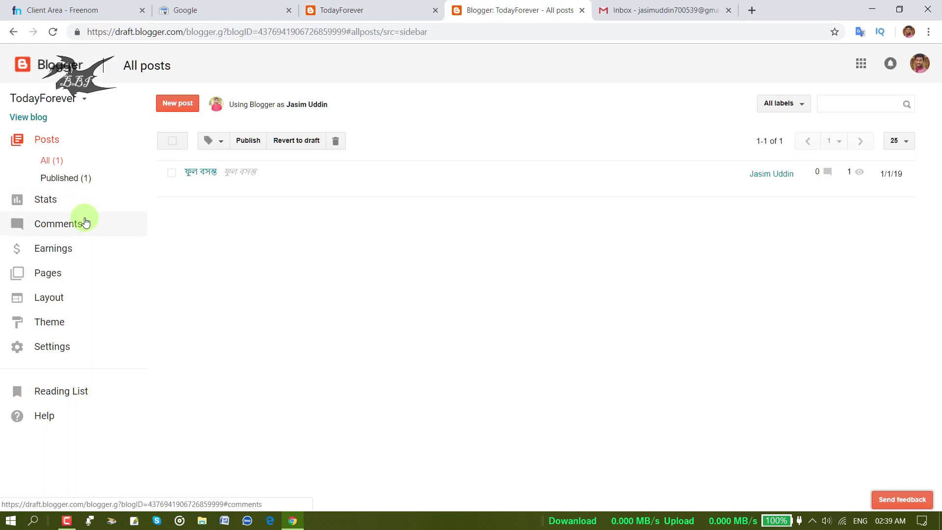
# - In Blogger's basic settings, start setting up a third-party URL and enter www in the blog domain
pyautogui.click(47, 347)
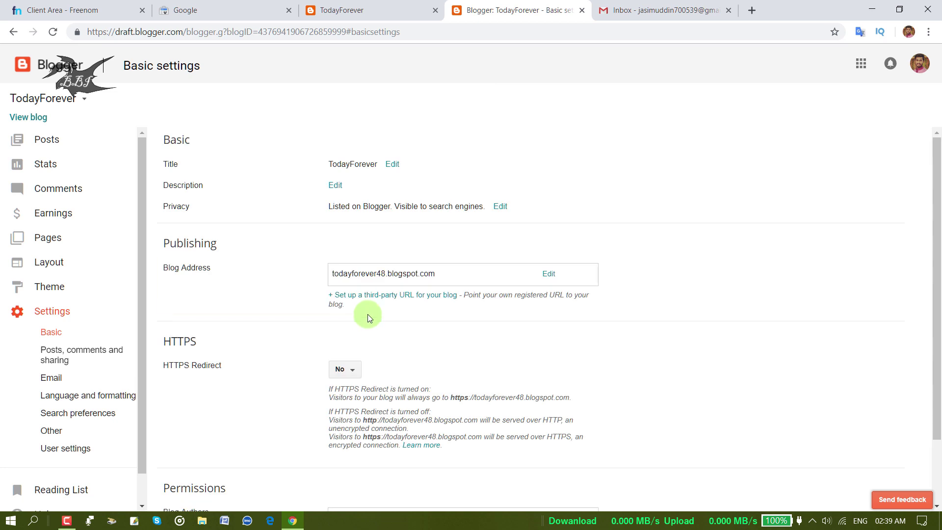
pyautogui.click(372, 299)
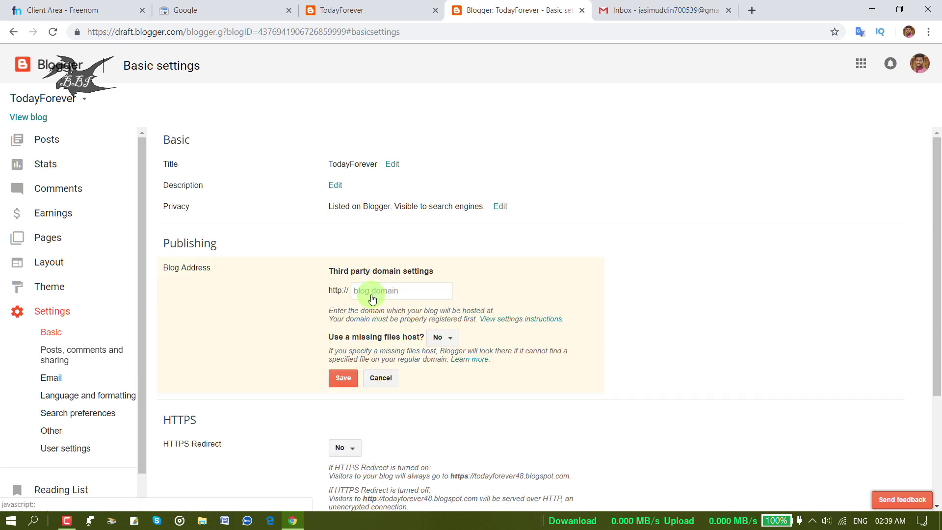
pyautogui.click(366, 293)
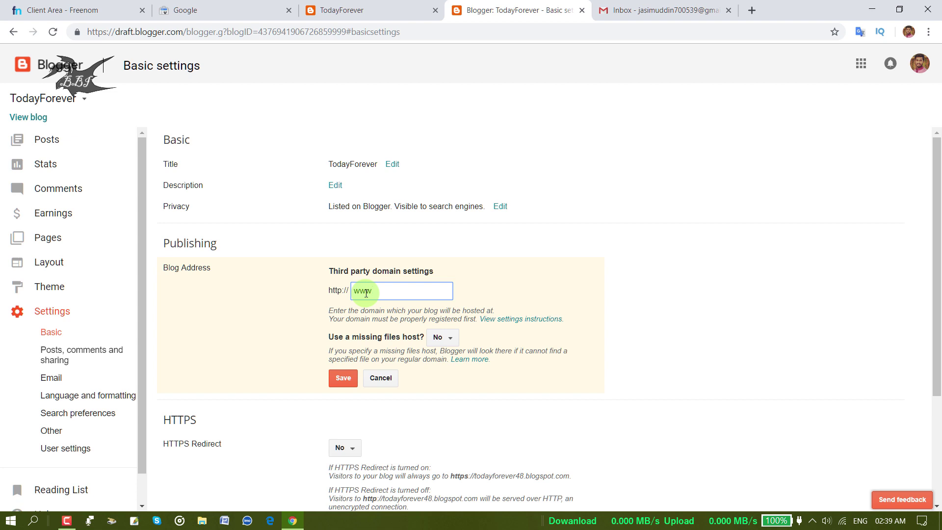
# - Copy the domain name todayforever48.ga from its Freenom management page
pyautogui.click(124, 10)
pyautogui.hotkey('alt', 'Left')
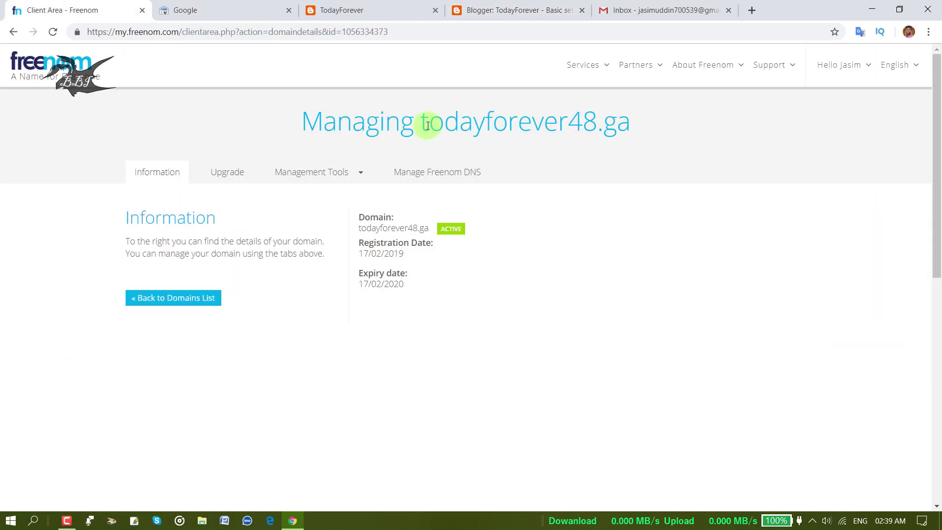
pyautogui.moveTo(423, 123); pyautogui.dragTo(640, 128)
pyautogui.rightClick(453, 116)
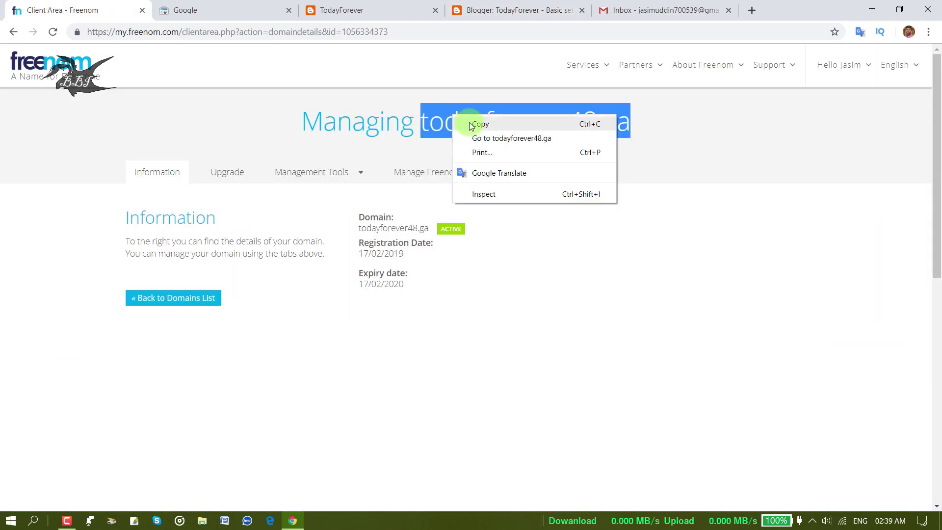
pyautogui.click(472, 125)
pyautogui.click(341, 11)
pyautogui.click(289, 9)
pyautogui.click(343, 10)
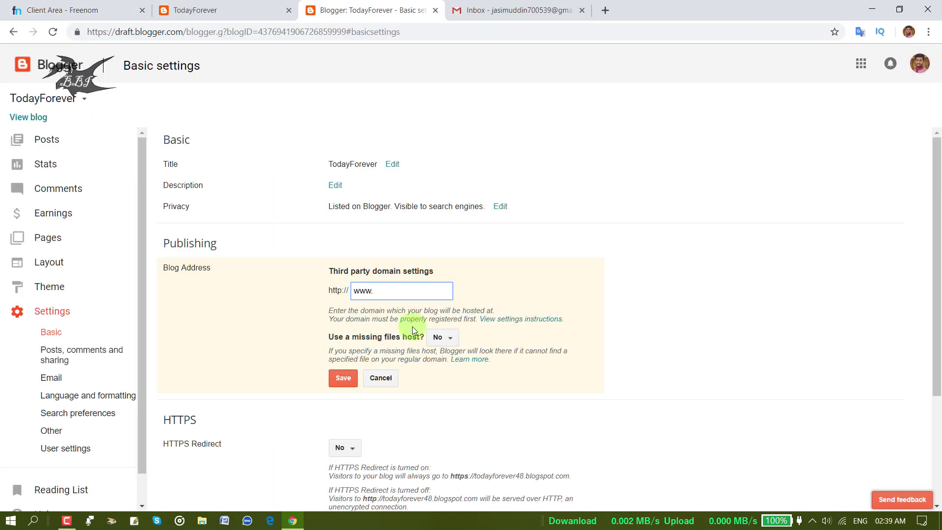
pyautogui.rightClick(389, 291)
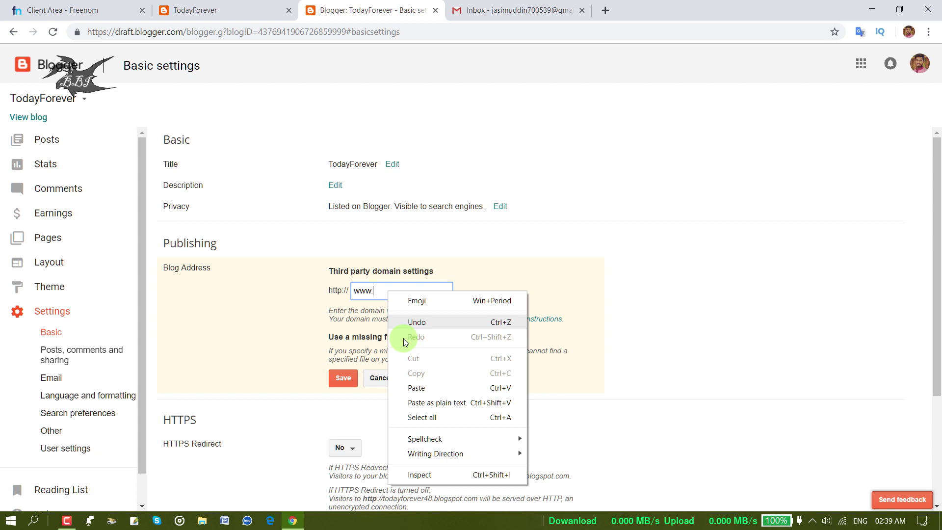
pyautogui.click(415, 388)
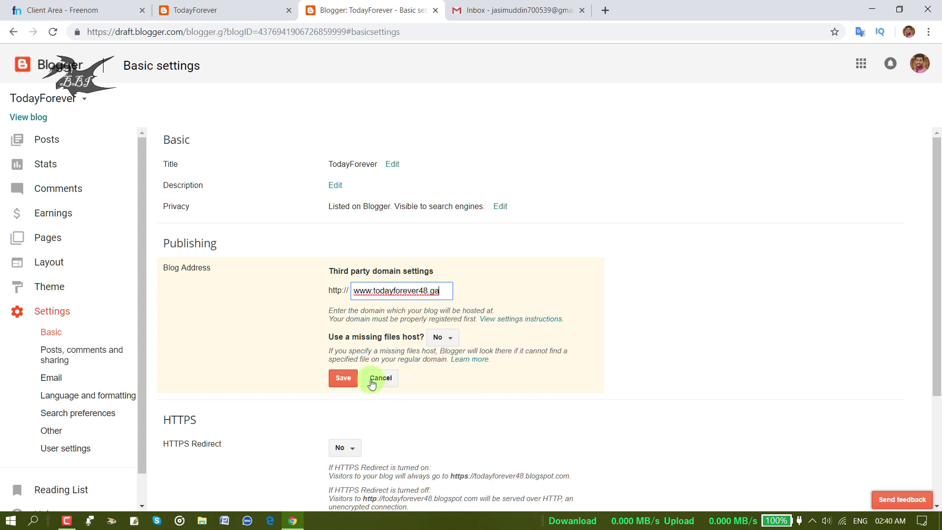
pyautogui.click(342, 382)
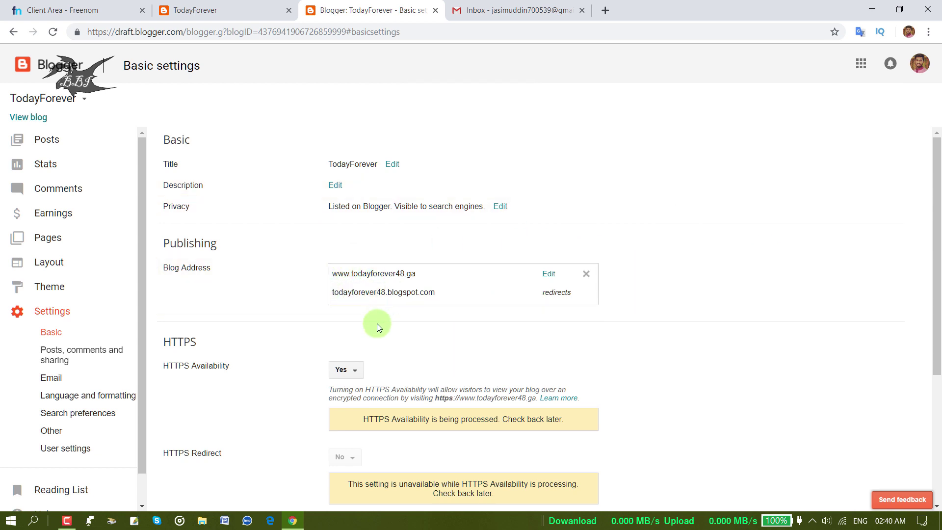
# - Reload the blog's home page and read whether it loads at the new custom domain
pyautogui.click(224, 11)
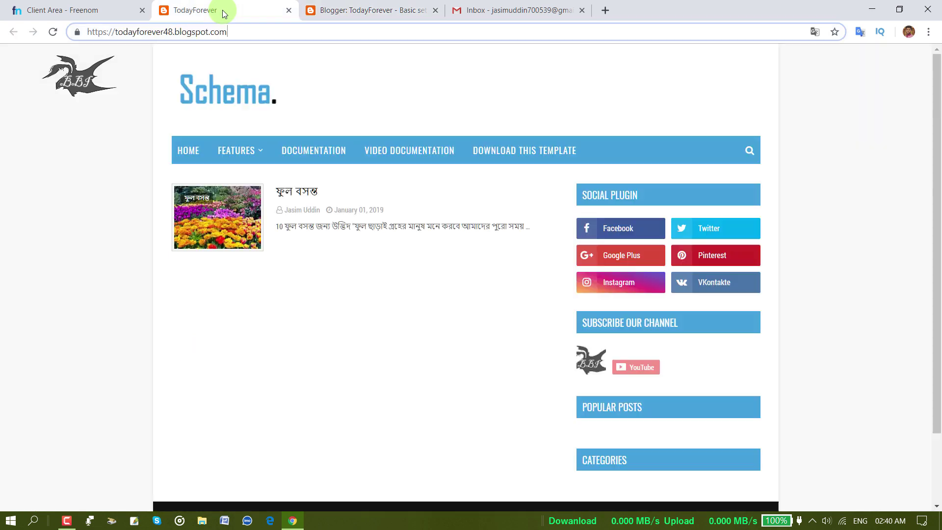
pyautogui.click(52, 34)
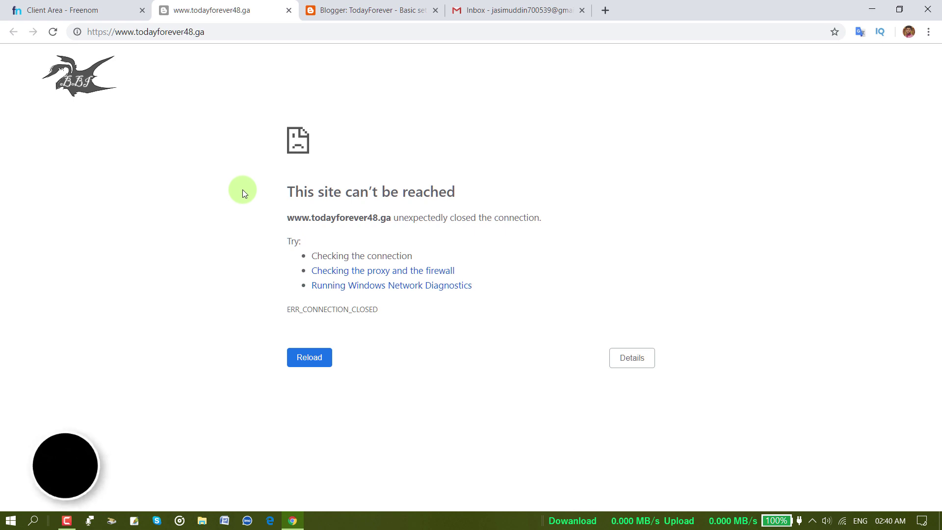
pyautogui.moveTo(289, 192); pyautogui.dragTo(501, 205)
pyautogui.click(503, 208)
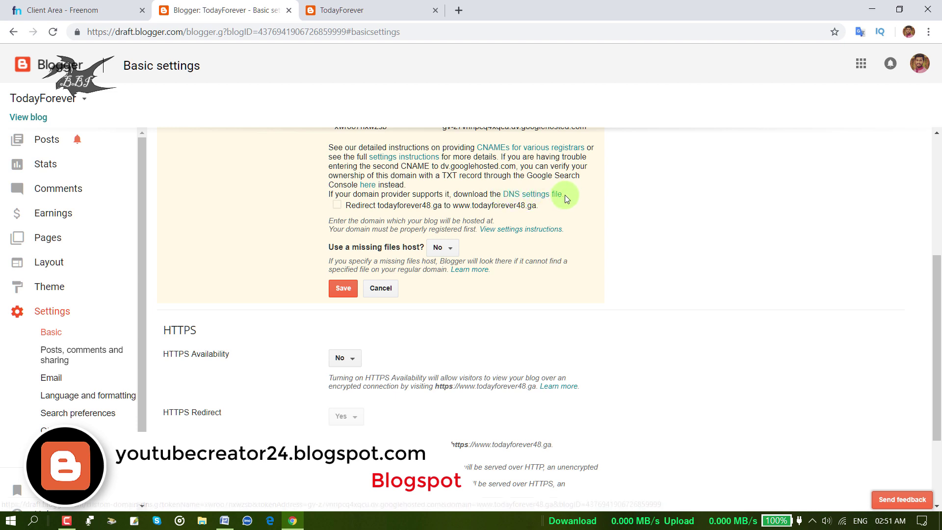
# - Compare the A and CNAME records in the zone file open in Word with the DNS records saved for todayforever48.ga in Freenom
pyautogui.click(224, 522)
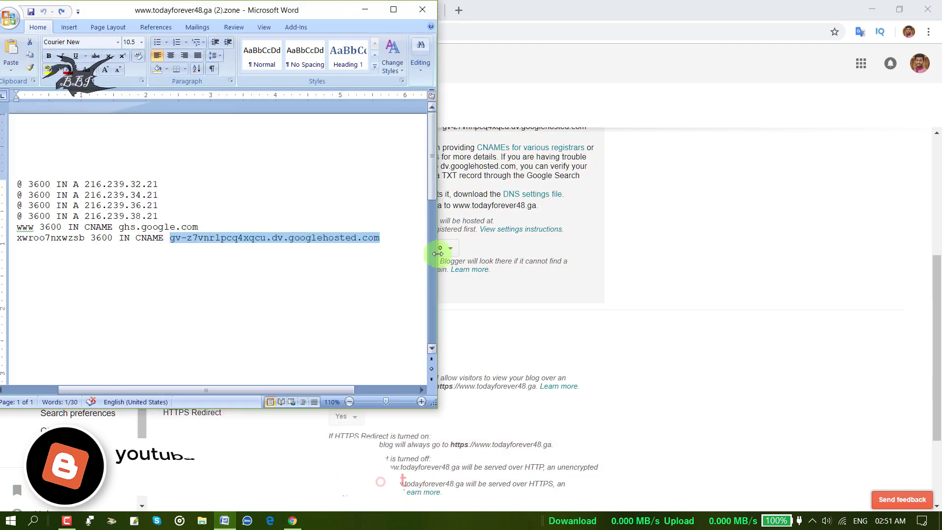
pyautogui.moveTo(189, 8); pyautogui.dragTo(539, 92)
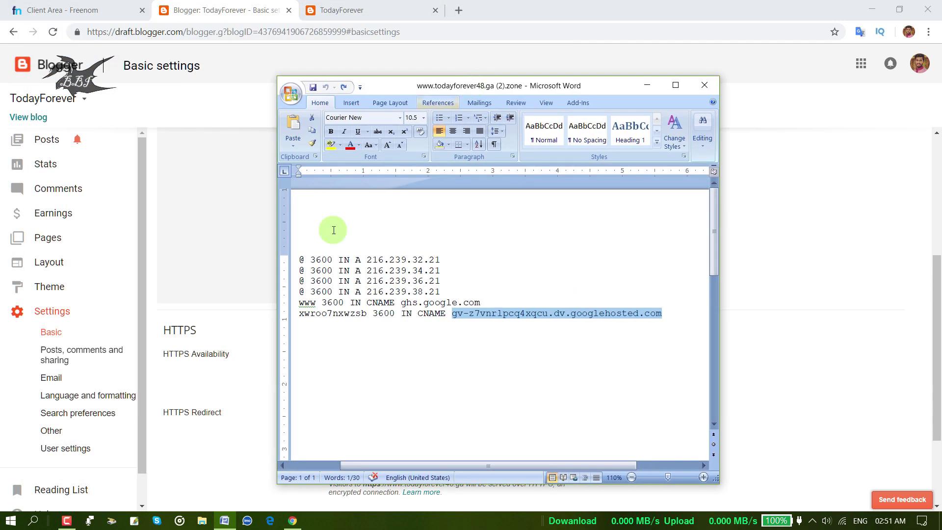
pyautogui.click(83, 15)
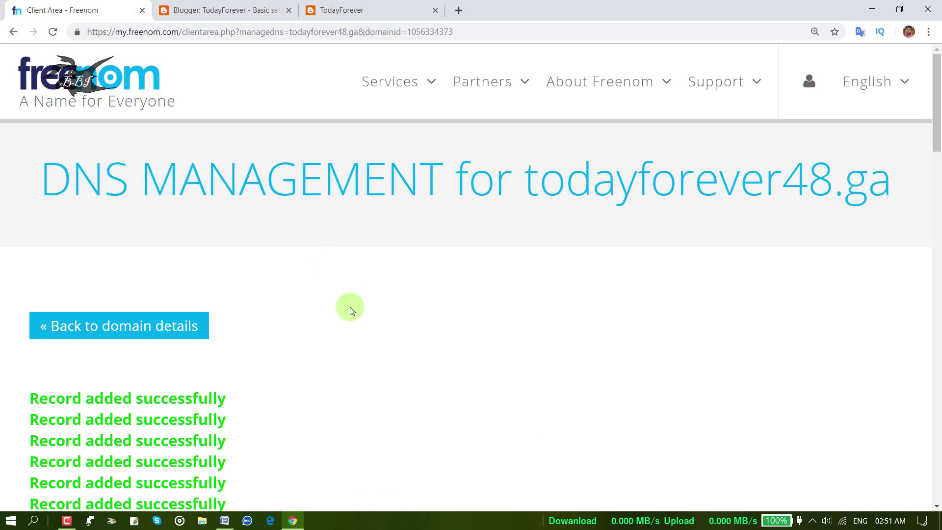
pyautogui.scroll(-20, 350, 309)
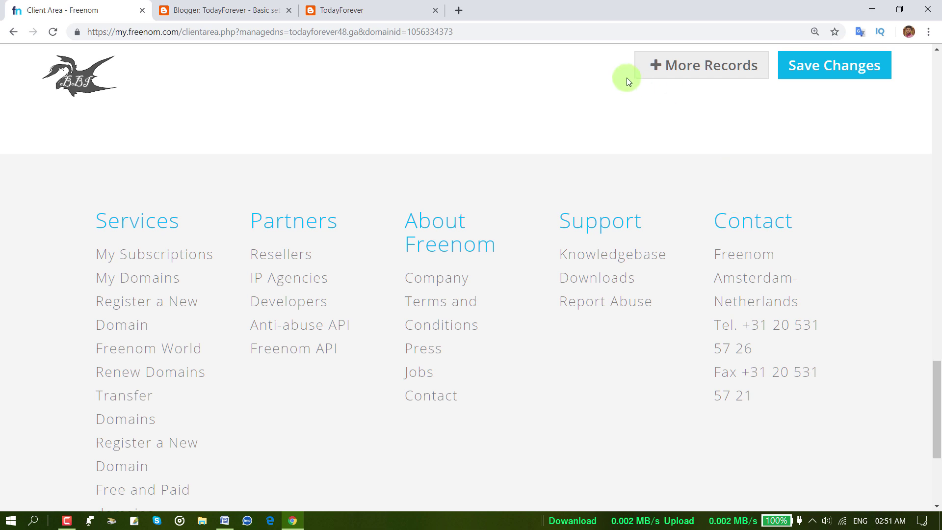
pyautogui.scroll(3, 680, 152)
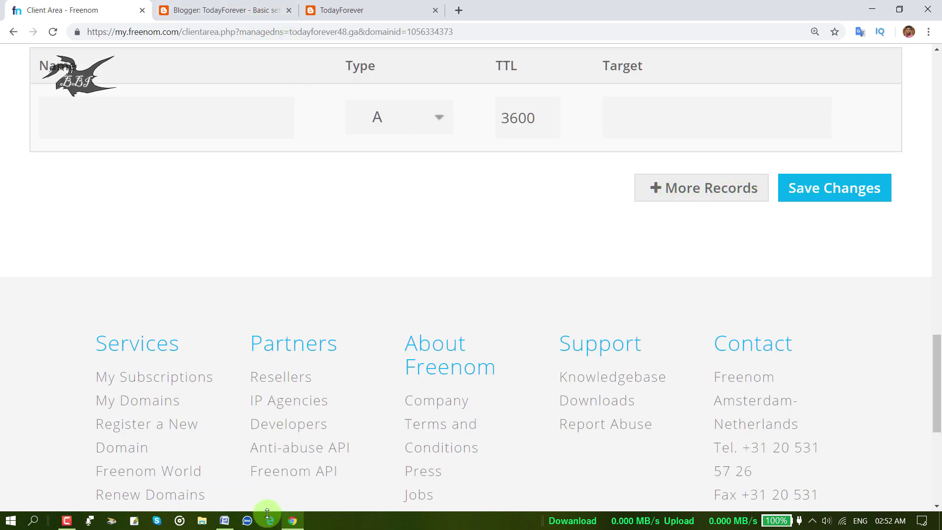
pyautogui.click(224, 520)
pyautogui.click(363, 270)
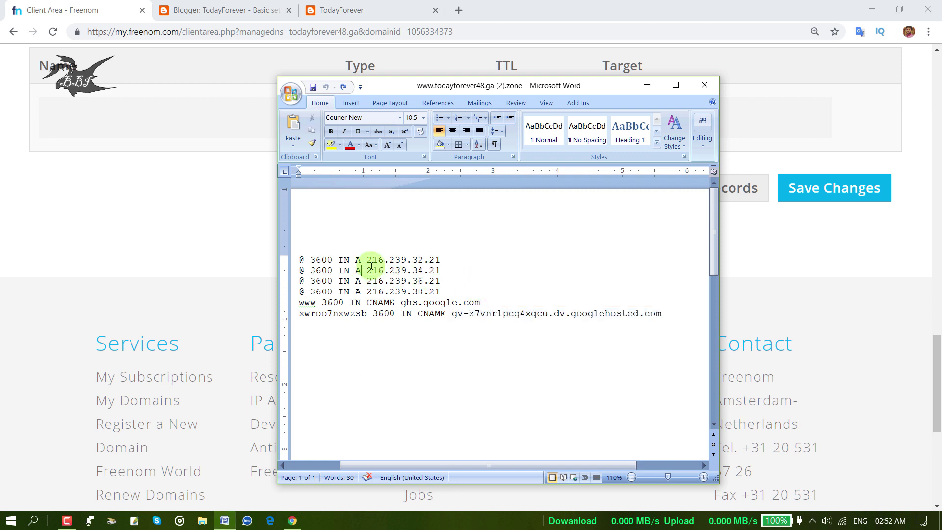
pyautogui.click(750, 243)
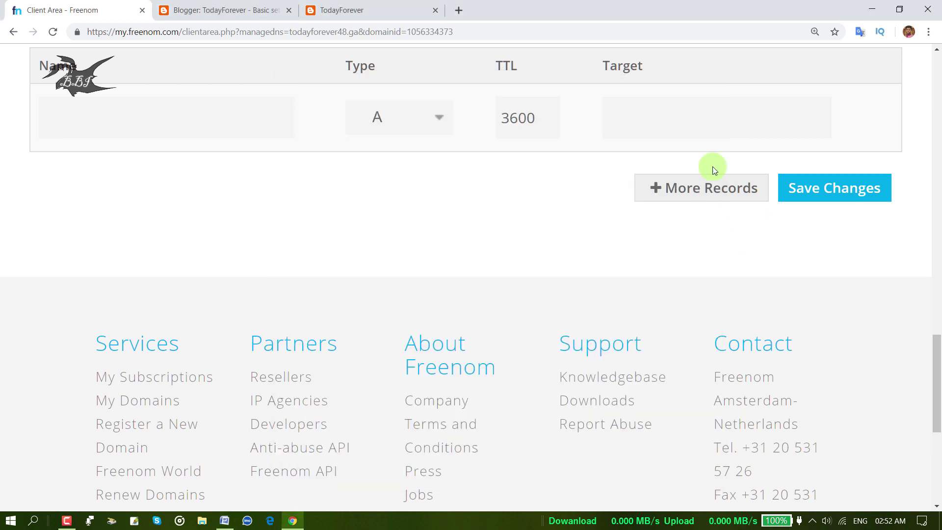
pyautogui.scroll(5, 444, 205)
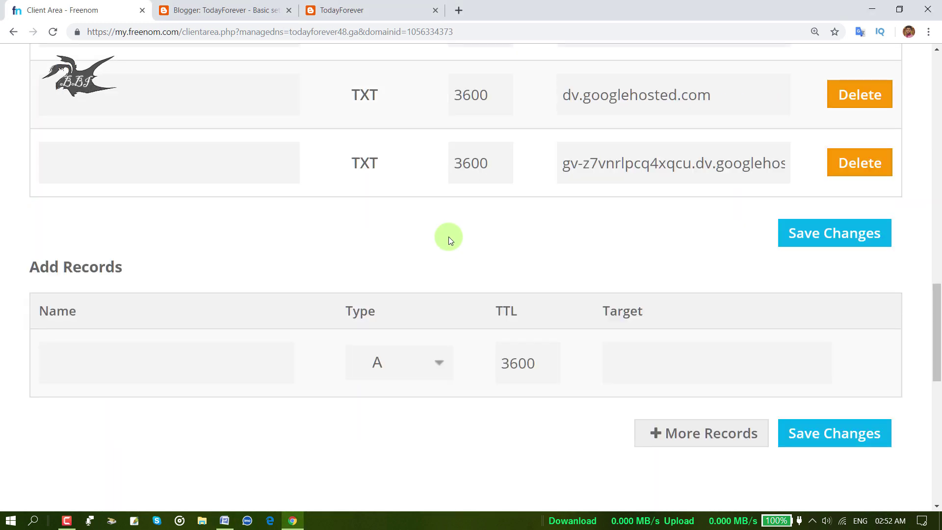
pyautogui.scroll(10, 448, 237)
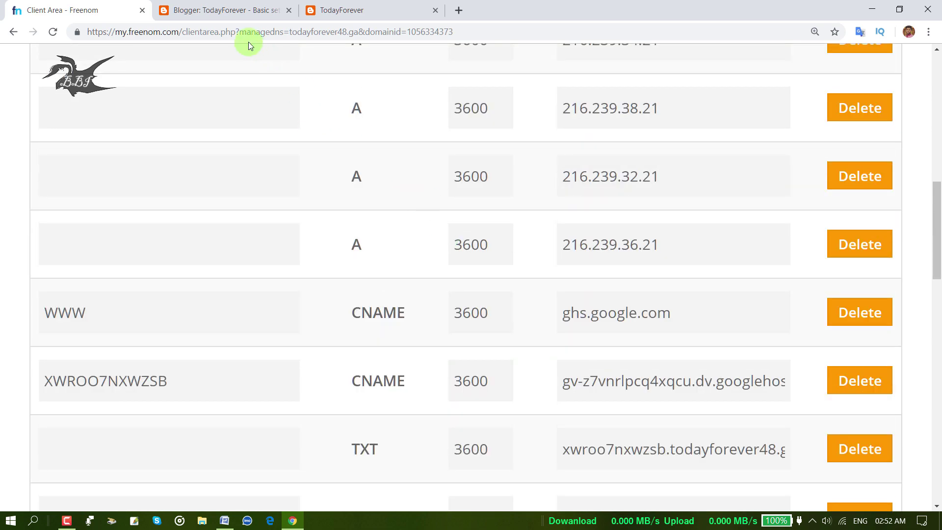
# - Review the third-party domain details in Blogger's basic settings and select No for HTTPS Availability
pyautogui.click(230, 11)
pyautogui.scroll(5, 321, 301)
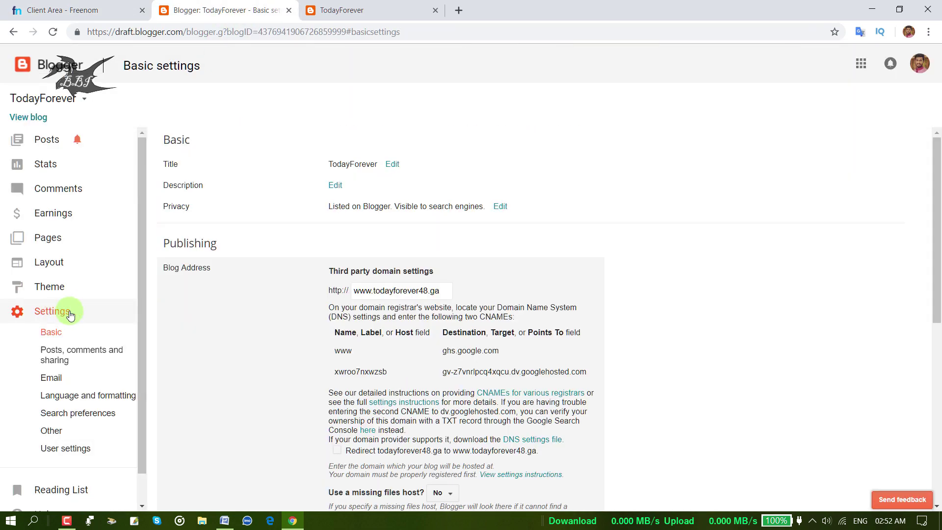
pyautogui.scroll(-3, 322, 302)
pyautogui.scroll(3, 322, 299)
pyautogui.scroll(-5, 322, 299)
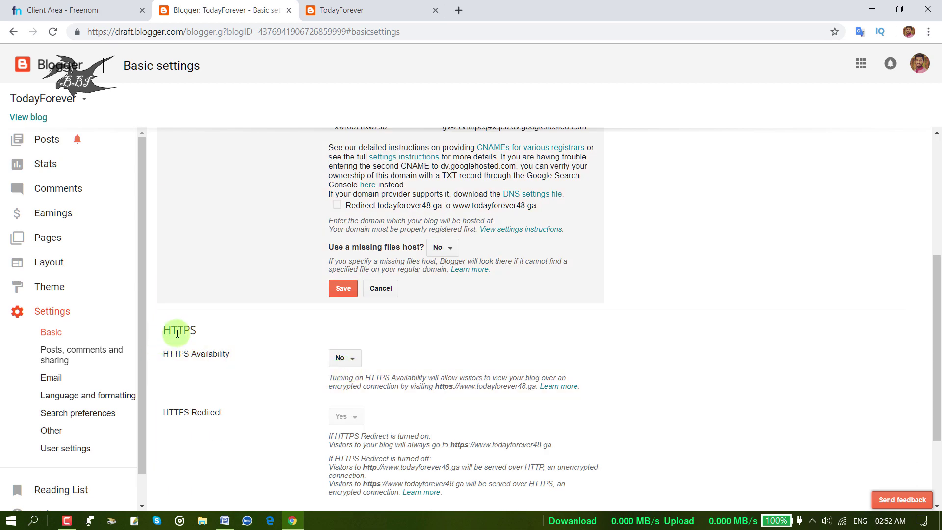
pyautogui.moveTo(163, 340); pyautogui.dragTo(202, 333)
pyautogui.scroll(-3, 339, 352)
pyautogui.click(350, 241)
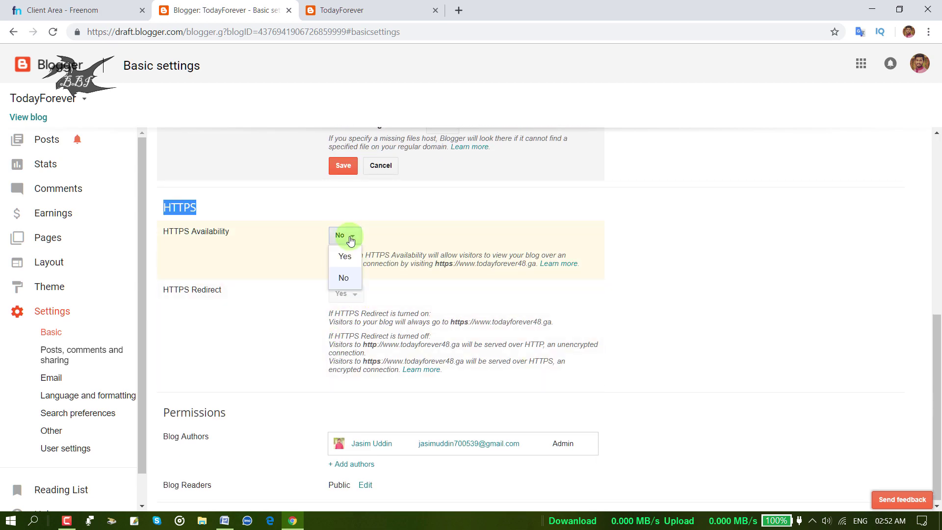
pyautogui.click(343, 279)
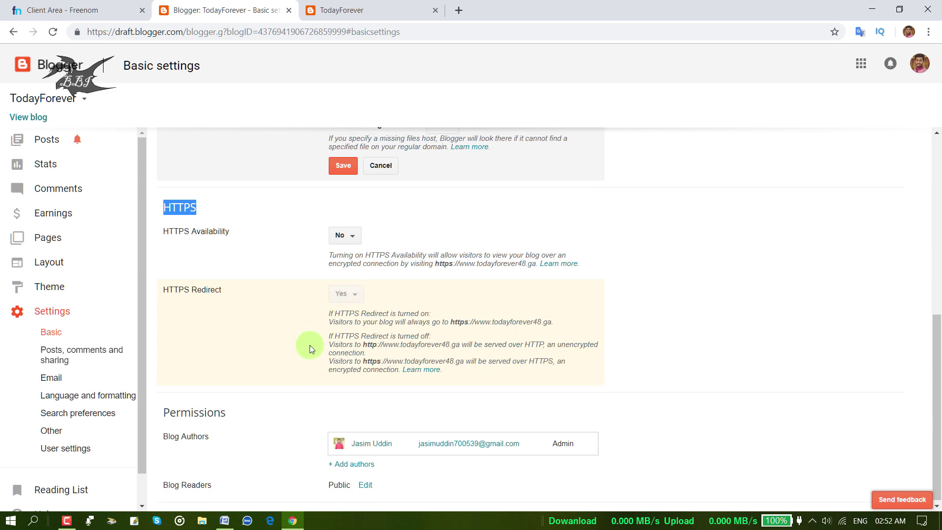
# - Open the published TodayForever blog from Blogger and examine the domain shown in its web address
pyautogui.scroll(8, 326, 332)
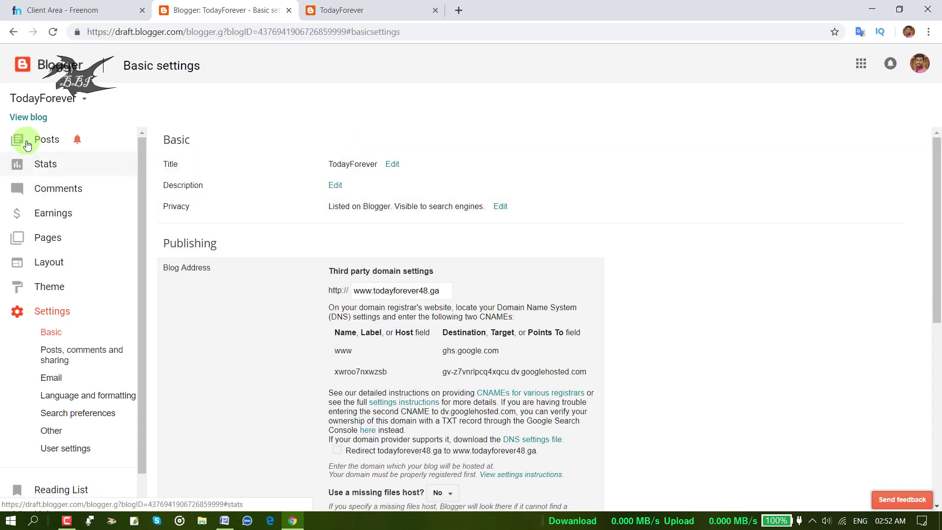
pyautogui.click(28, 118)
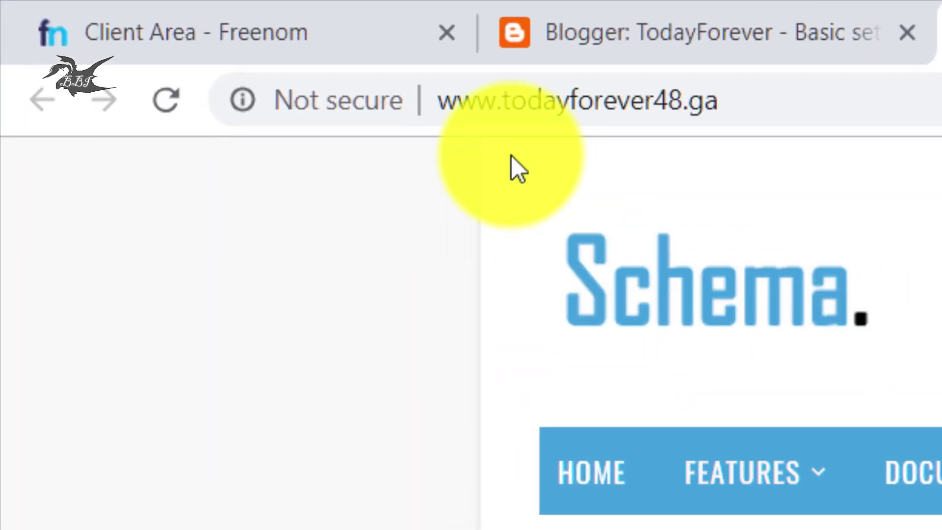
pyautogui.click(456, 104)
pyautogui.click(822, 113)
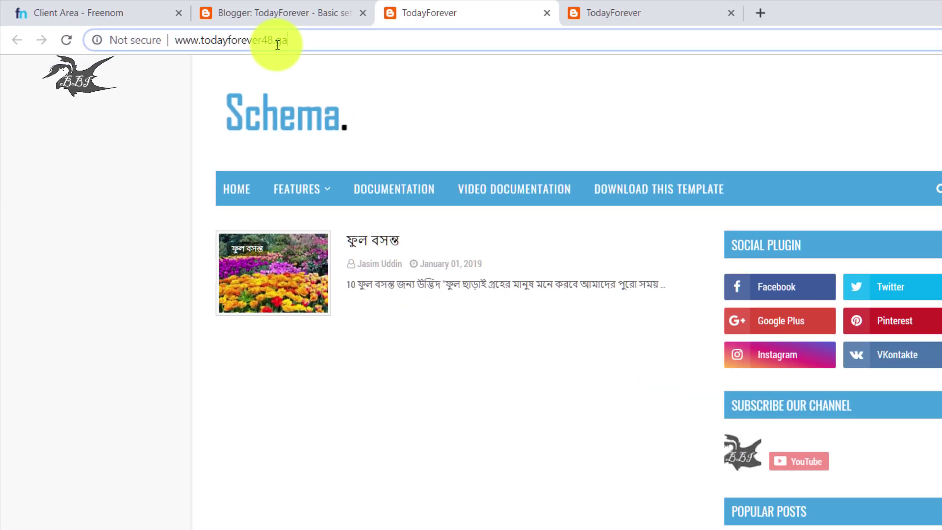
pyautogui.doubleClick(721, 111)
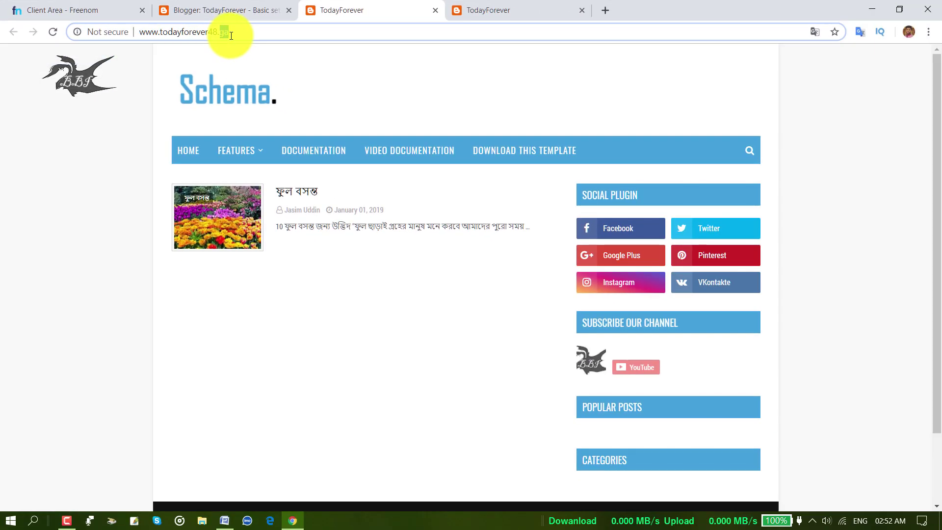
pyautogui.click(289, 82)
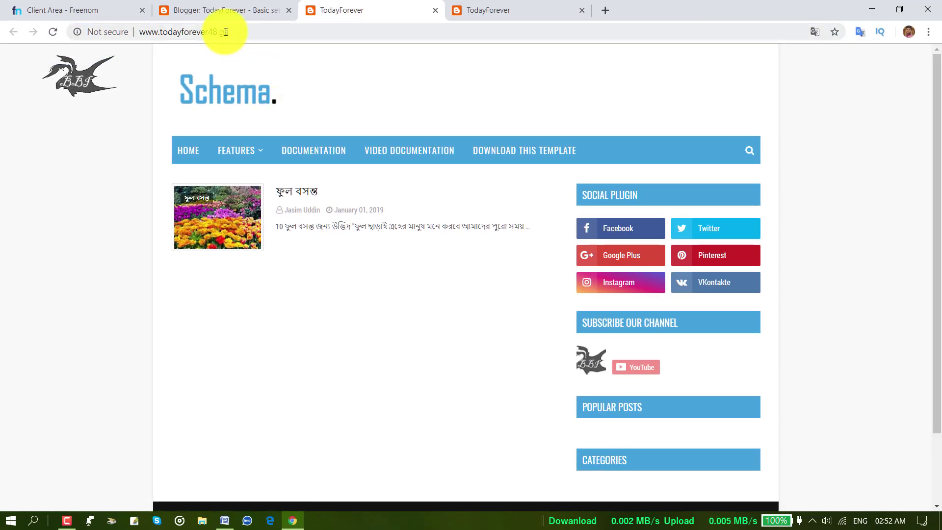
pyautogui.moveTo(140, 33); pyautogui.dragTo(242, 34)
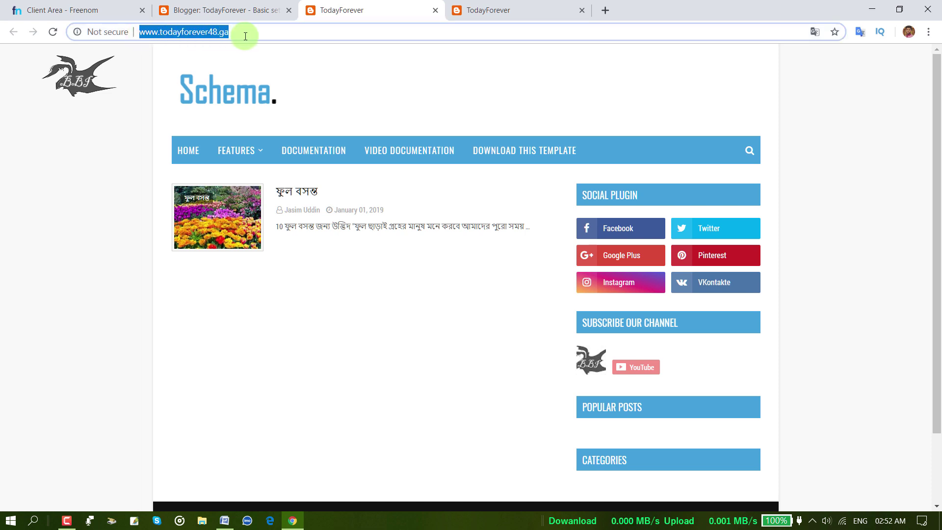
pyautogui.click(242, 34)
pyautogui.scroll(-1, 233, 98)
pyautogui.scroll(1, 233, 98)
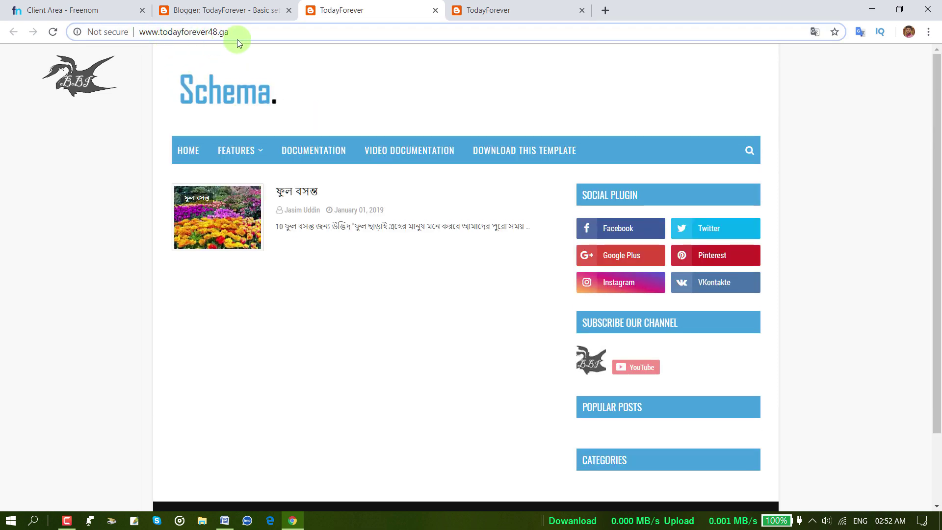
pyautogui.scroll(-2, 378, 281)
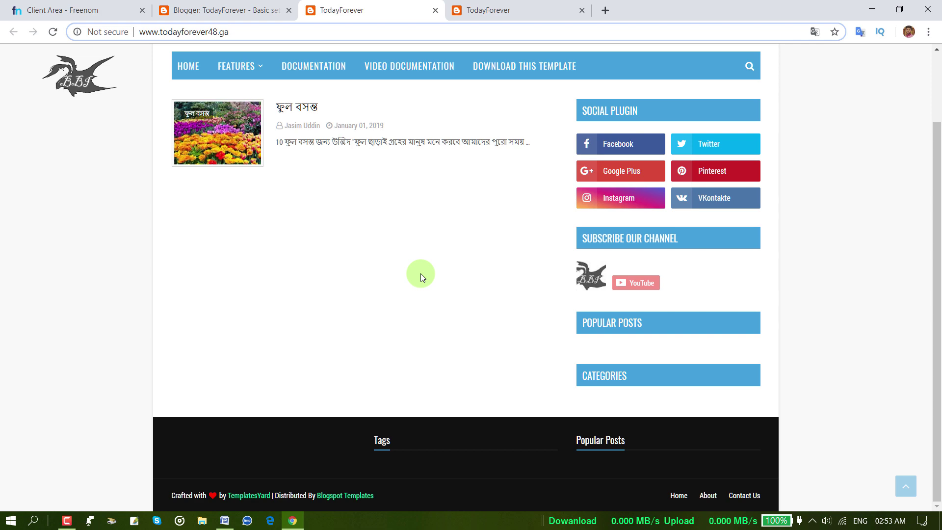
pyautogui.press('Return')
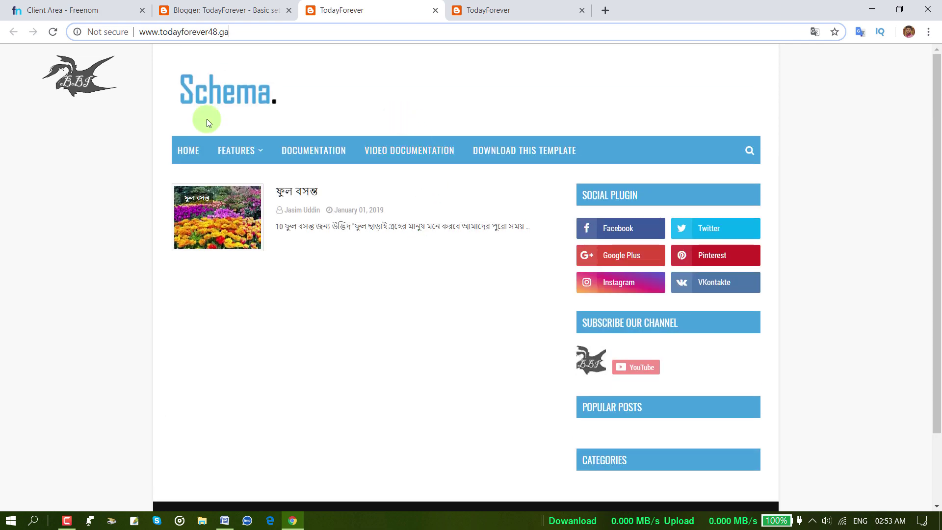